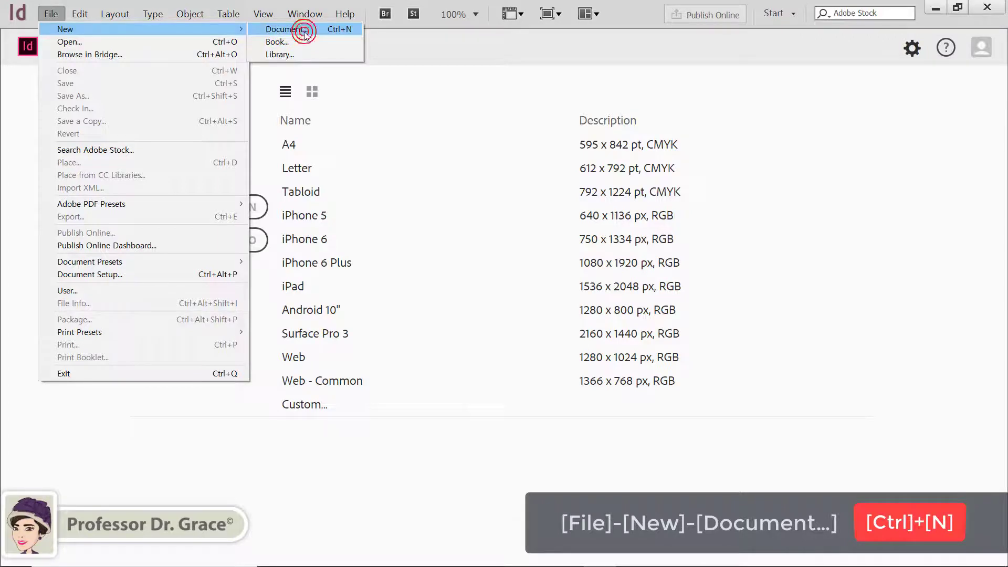
# Step: Start a new document with the preview on, Print intent and A4 page size
pyautogui.click(304, 31)
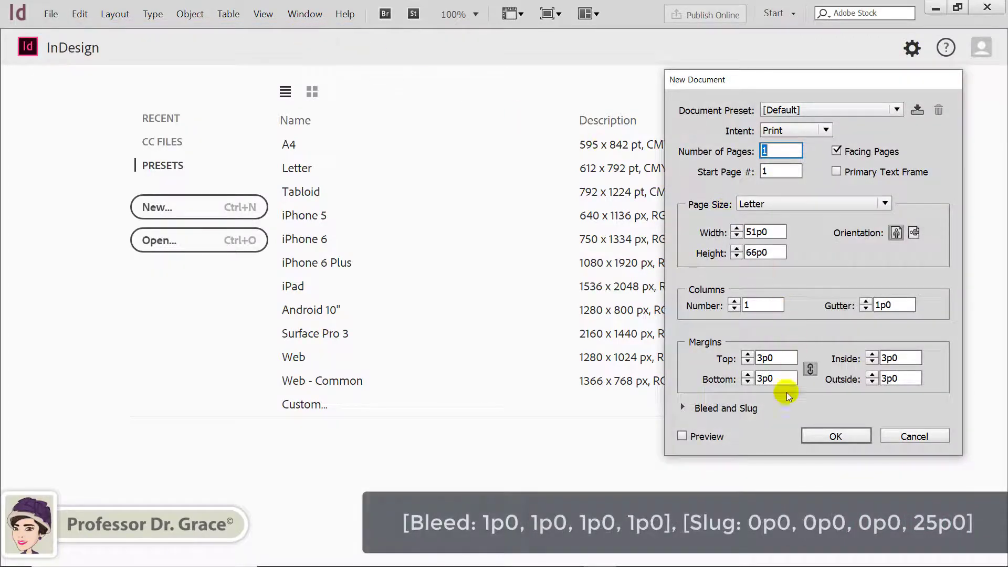
pyautogui.click(689, 439)
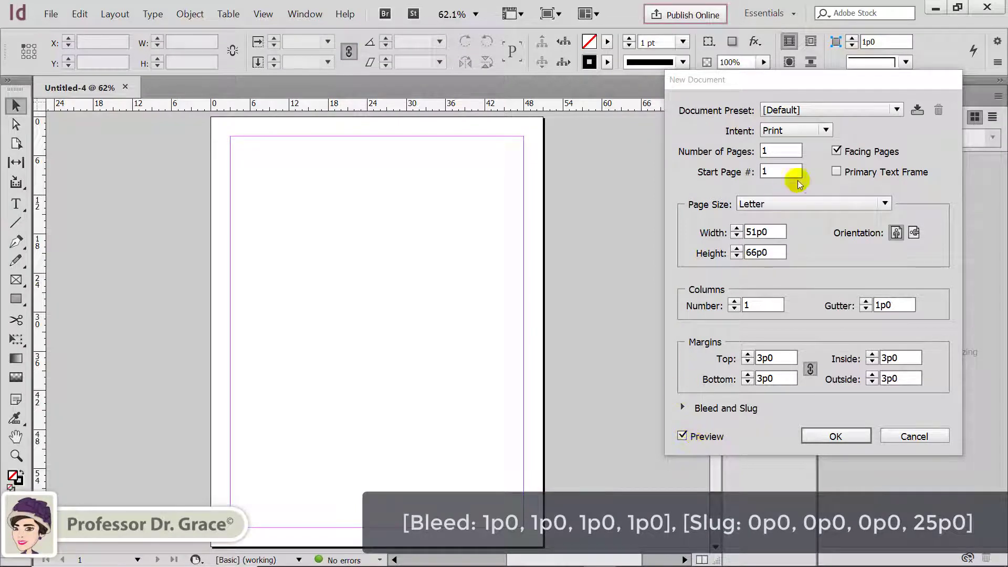
pyautogui.click(818, 132)
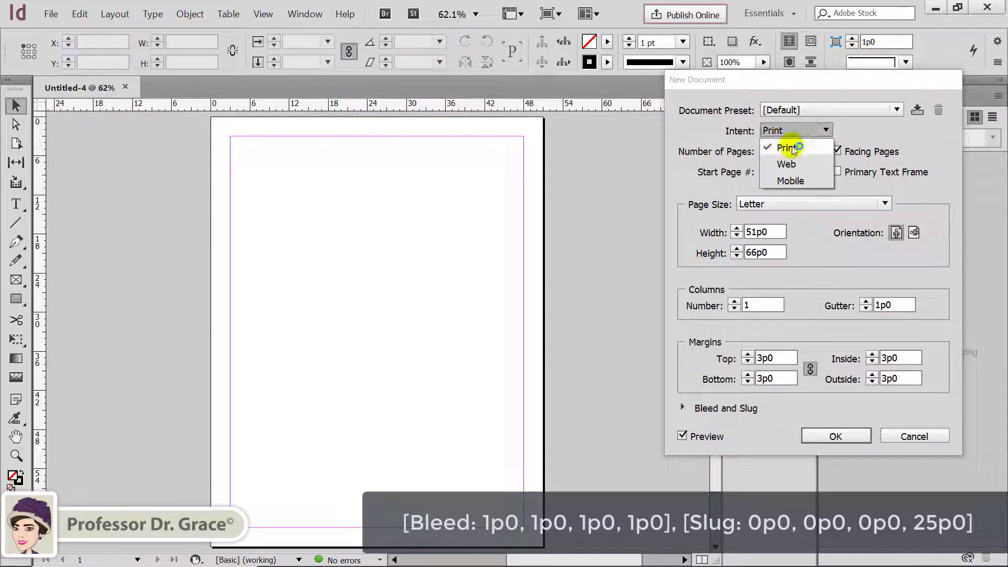
pyautogui.click(792, 145)
pyautogui.click(802, 204)
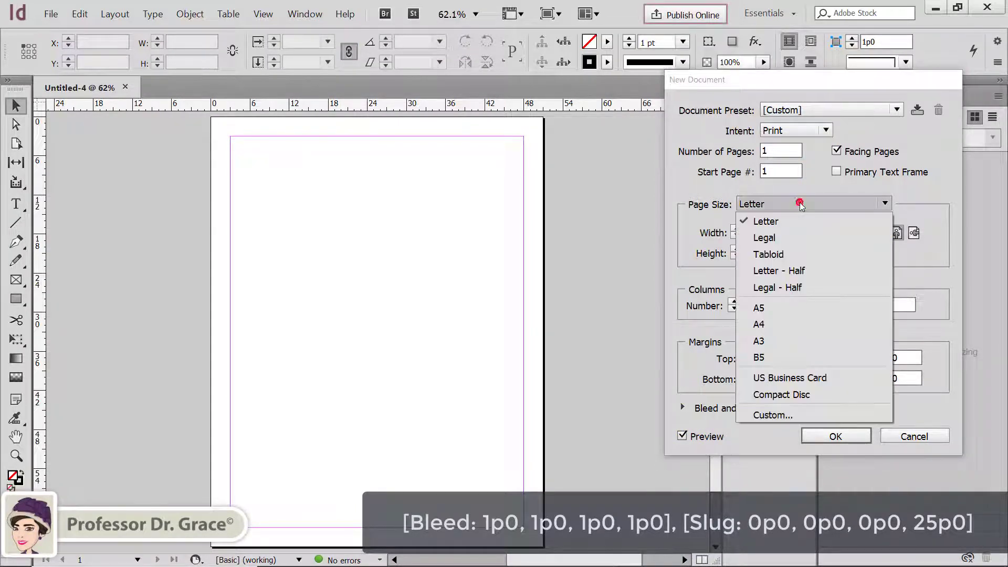
pyautogui.click(787, 324)
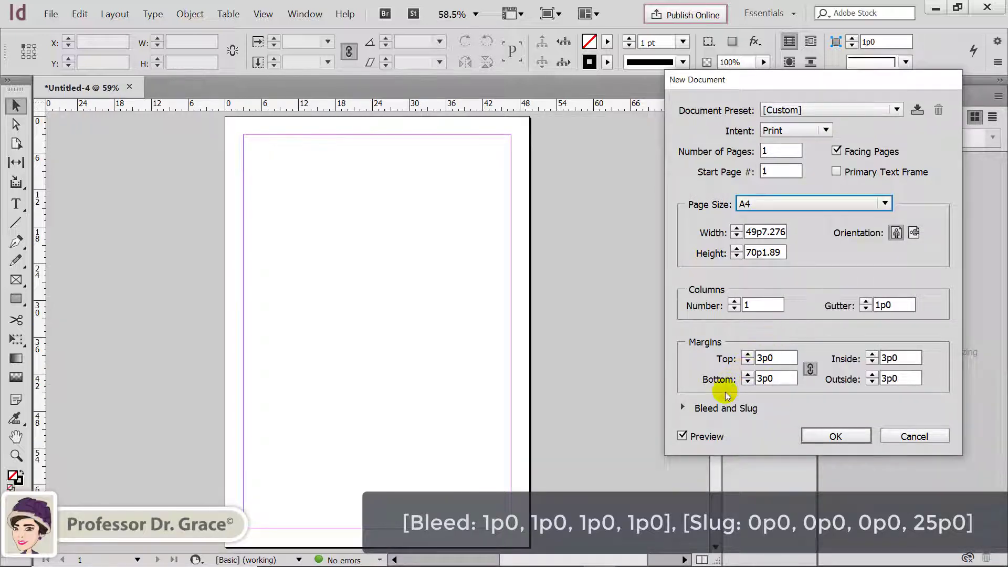
# Step: Set the bleed to 1p0 on all sides and the outside slug to 25p0, and create the document
pyautogui.click(684, 408)
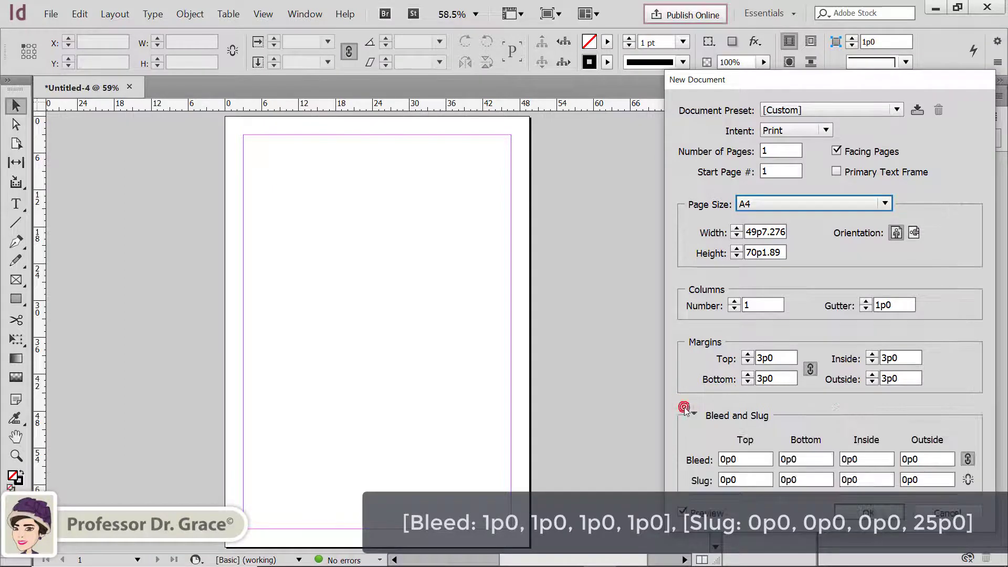
pyautogui.click(907, 459)
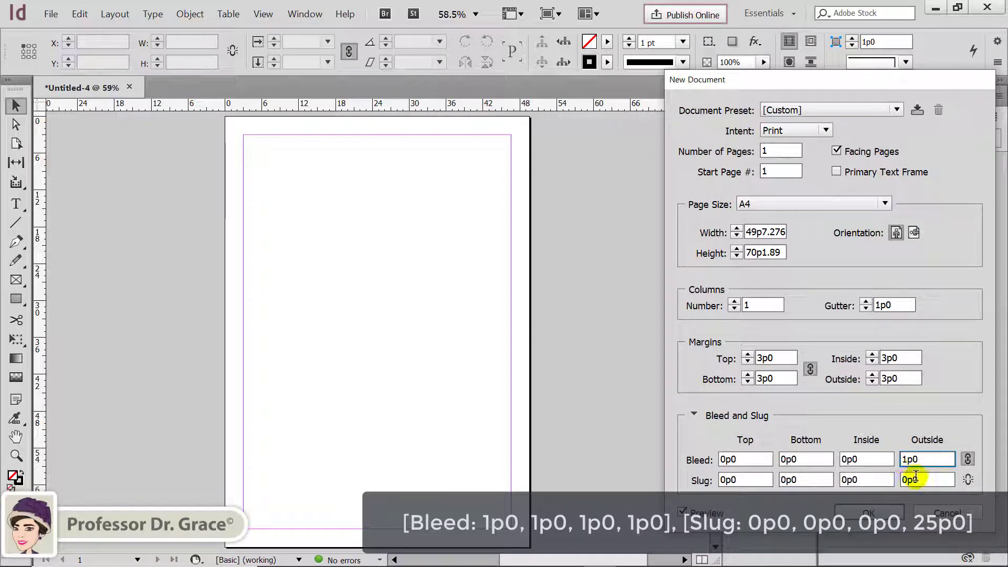
pyautogui.click(902, 480)
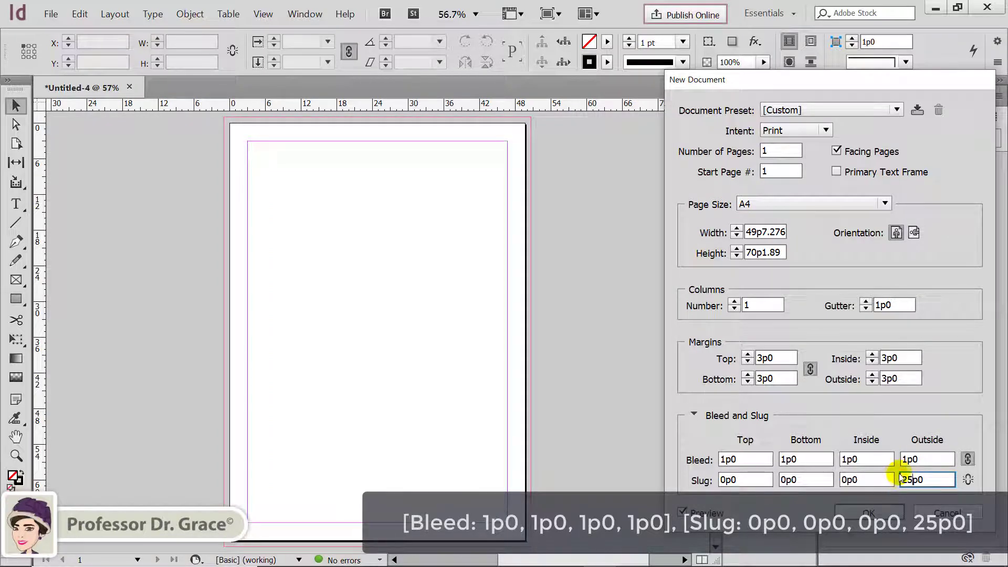
pyautogui.doubleClick(738, 459)
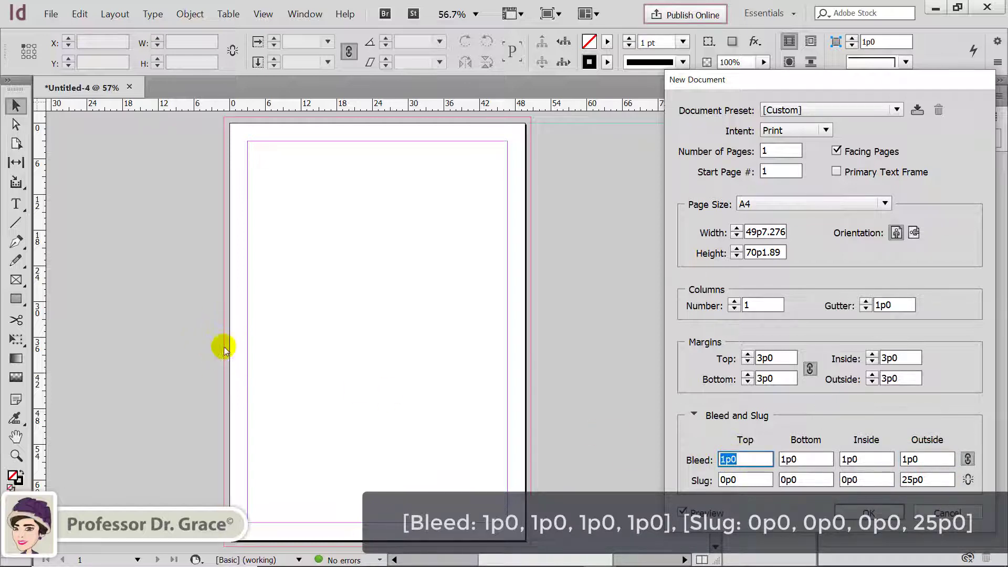
pyautogui.doubleClick(938, 479)
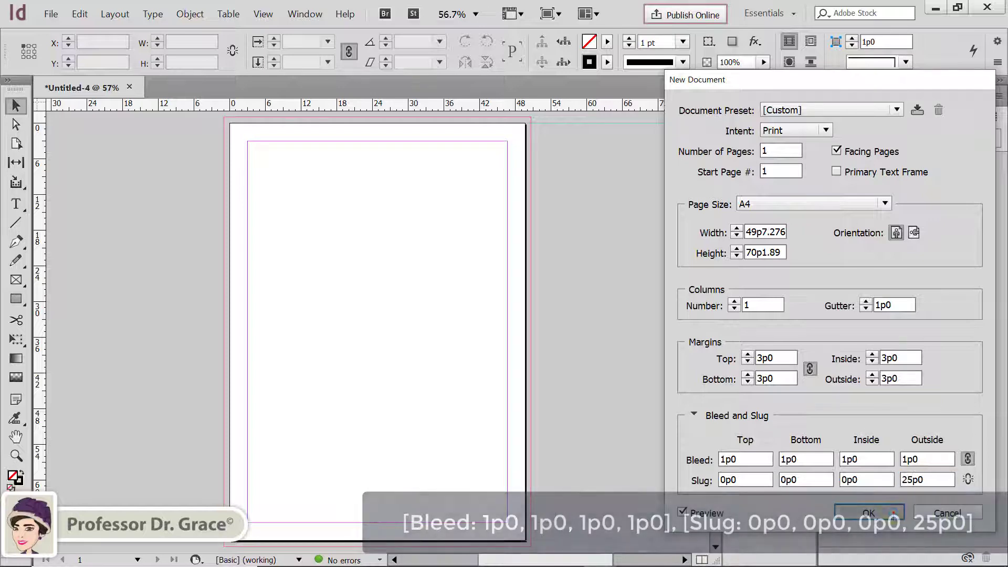
pyautogui.click(887, 513)
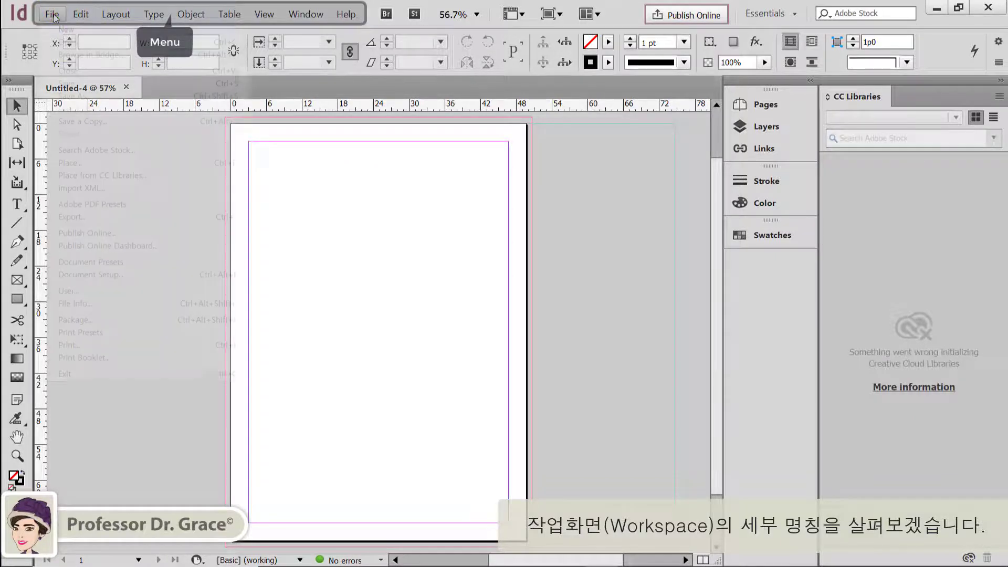
pyautogui.click(52, 15)
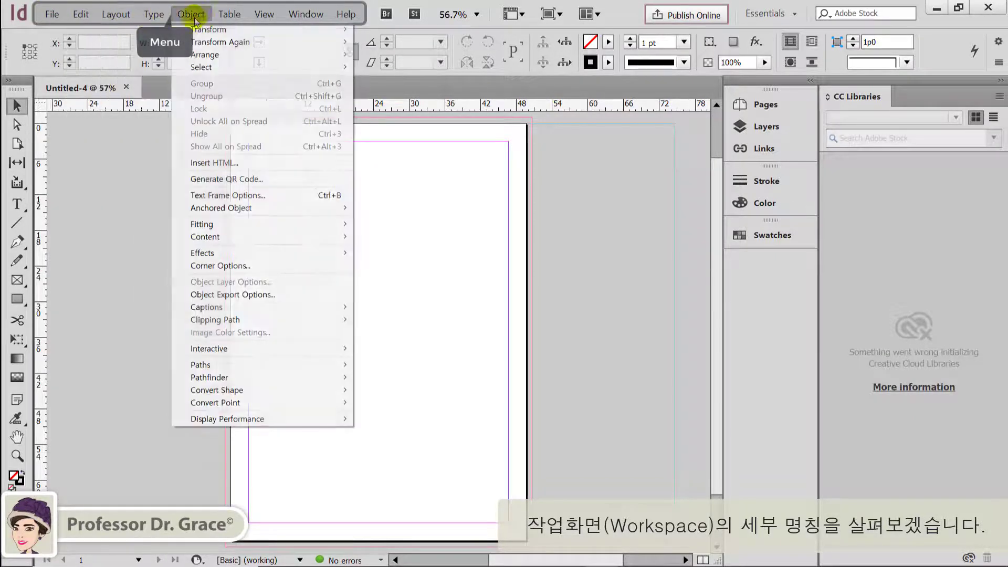
pyautogui.moveTo(317, 21)
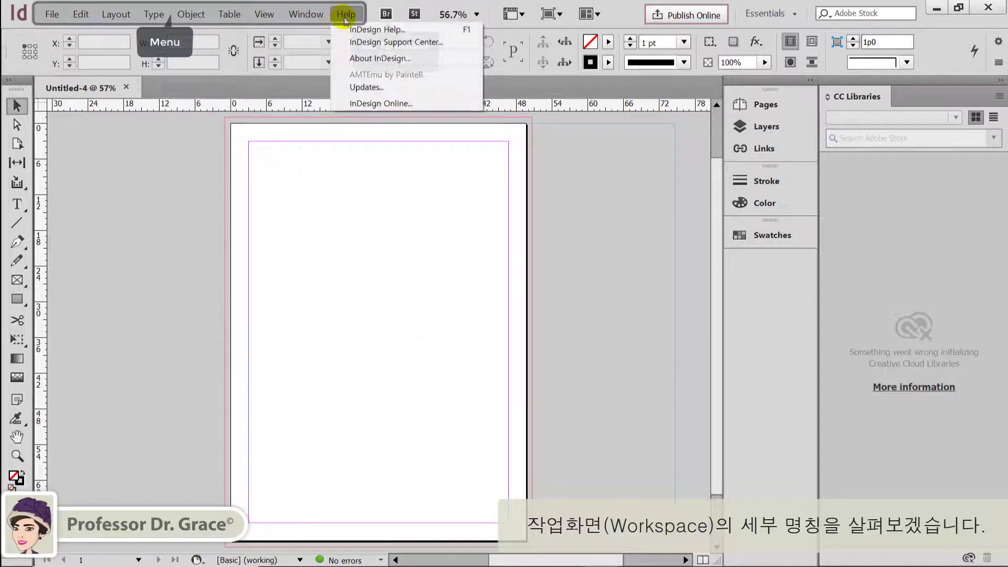
pyautogui.click(150, 184)
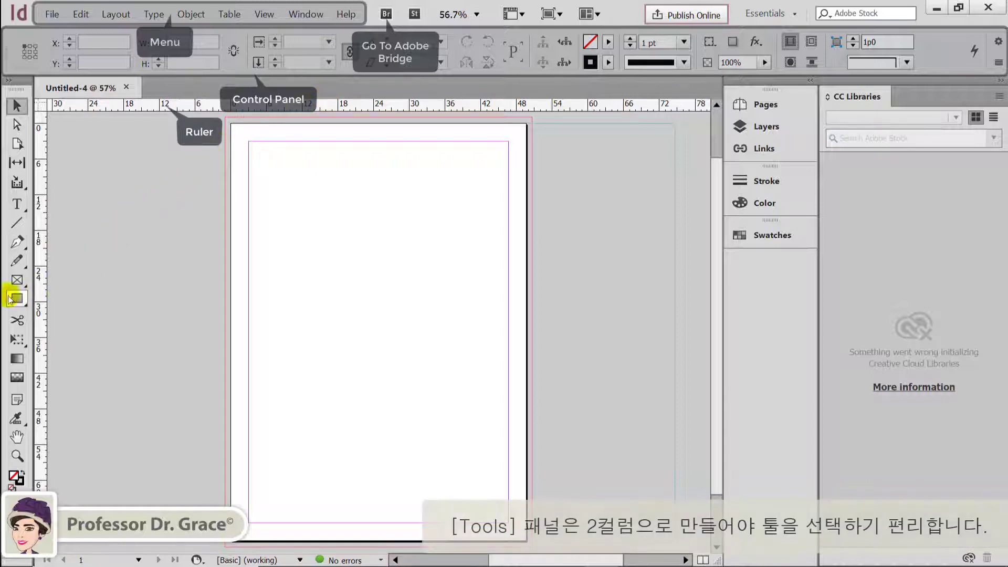
# Step: Arrange the Tools panel in two columns, reduce CC Libraries to an icon, and expand the Pages, Color and Swatches panel groups
pyautogui.click(9, 82)
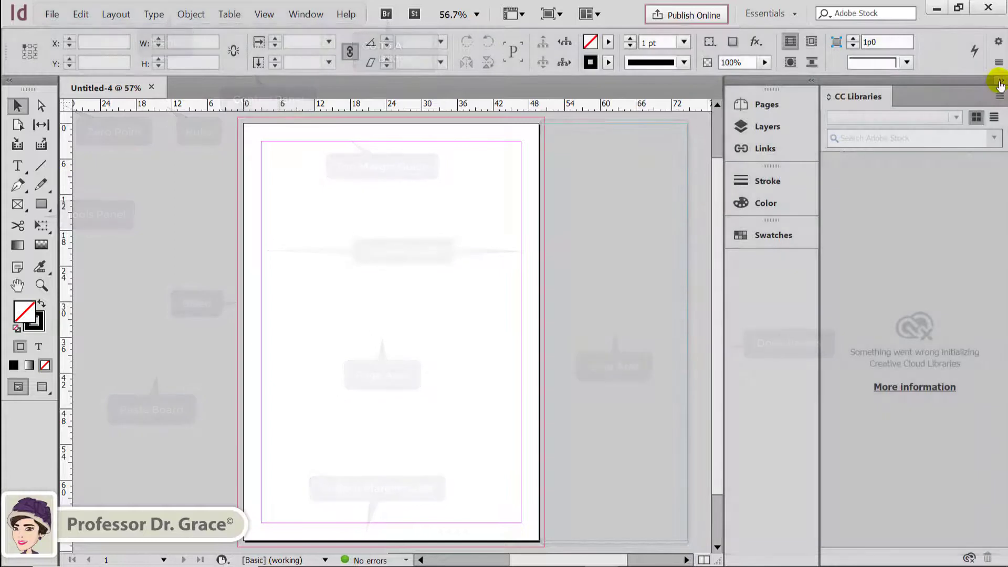
pyautogui.click(1000, 83)
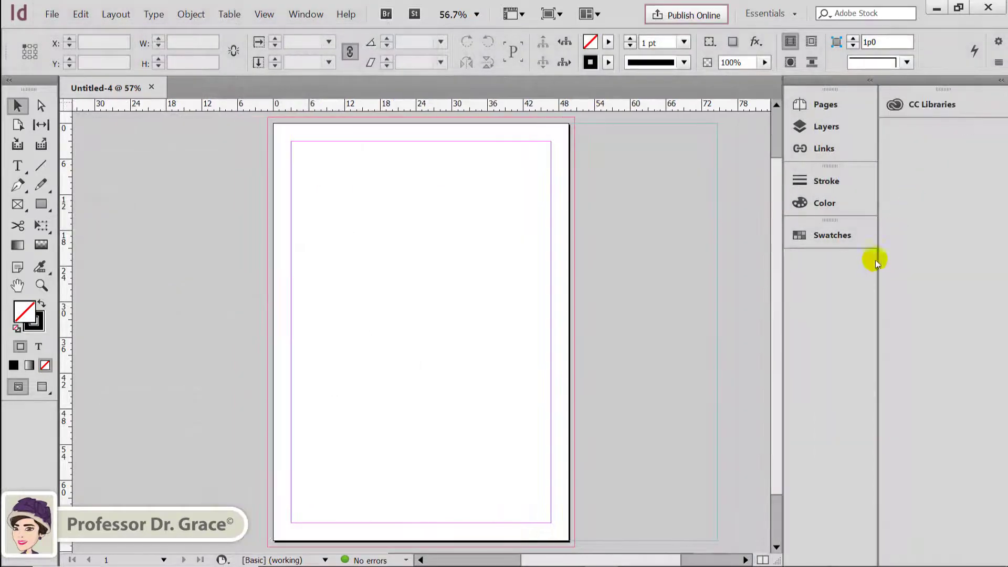
pyautogui.moveTo(878, 273); pyautogui.dragTo(997, 281)
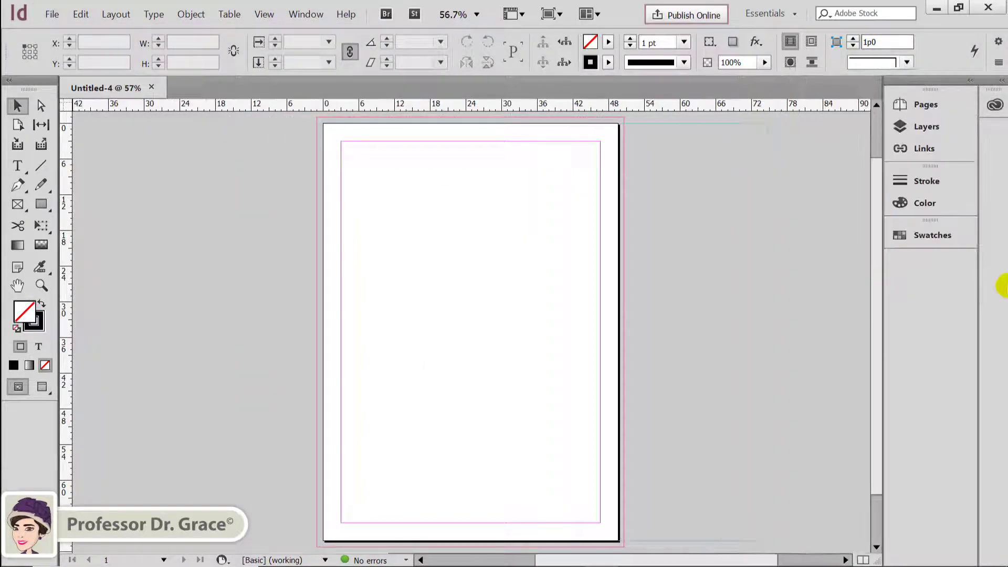
pyautogui.click(969, 81)
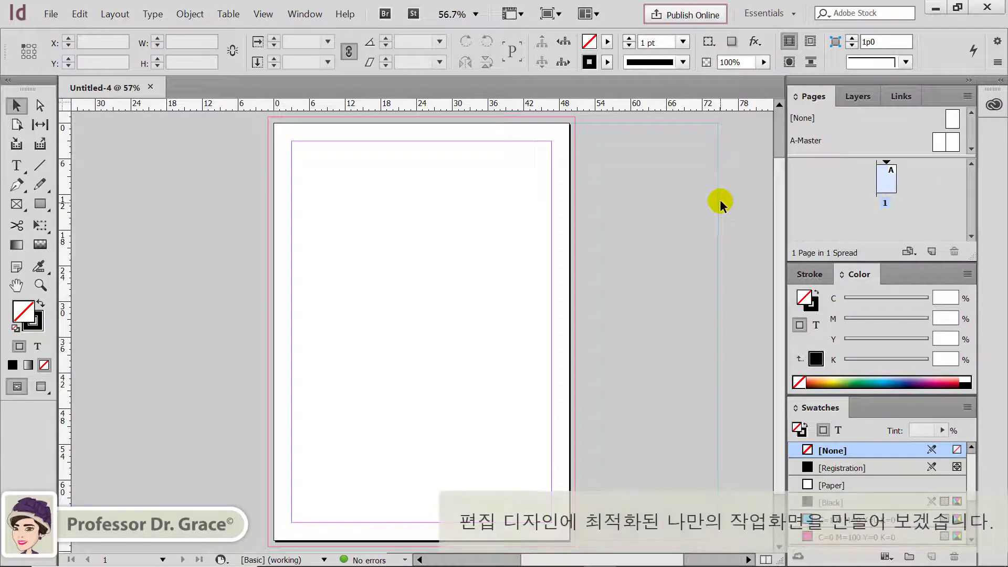
pyautogui.click(769, 16)
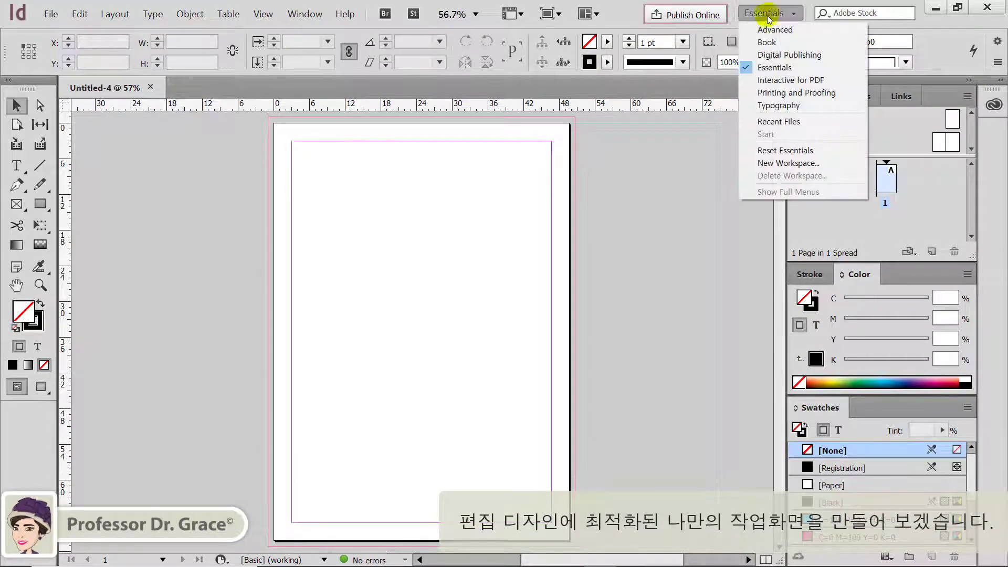
pyautogui.click(786, 72)
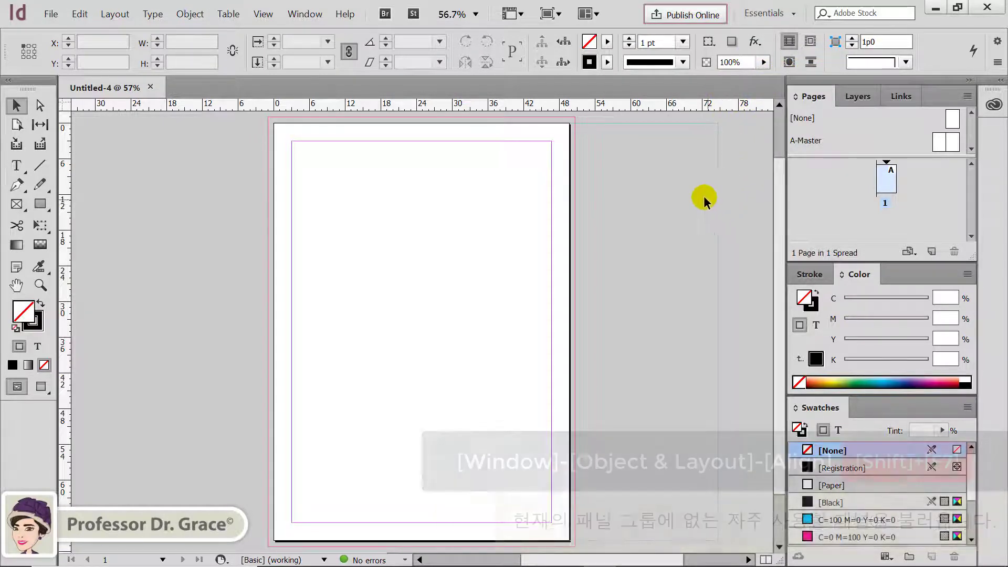
# Step: Show the Align and Pathfinder panel group and dock it as an icon-only column beside the Pages panel group
pyautogui.click(304, 16)
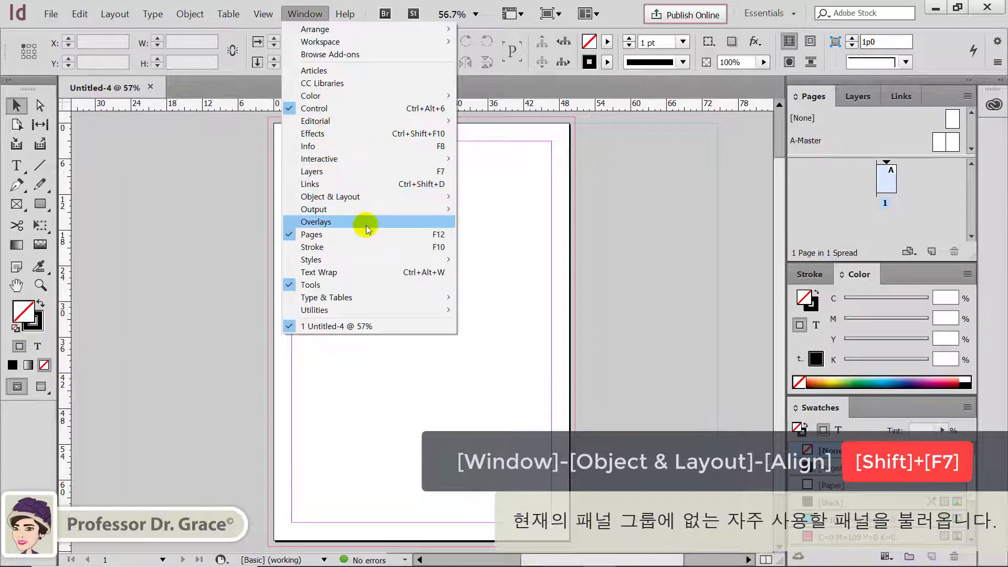
pyautogui.click(370, 202)
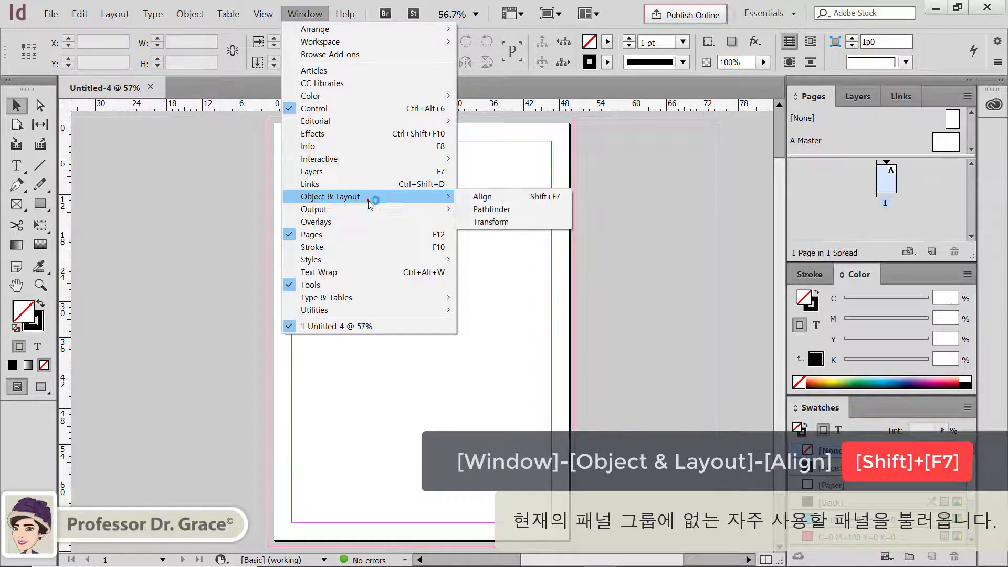
pyautogui.click(508, 199)
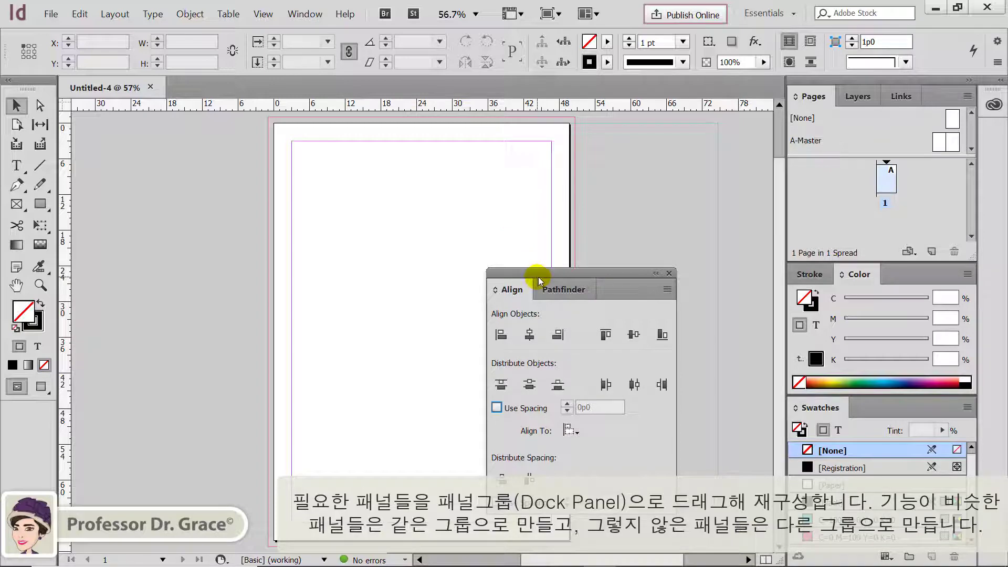
pyautogui.moveTo(540, 273); pyautogui.dragTo(786, 185)
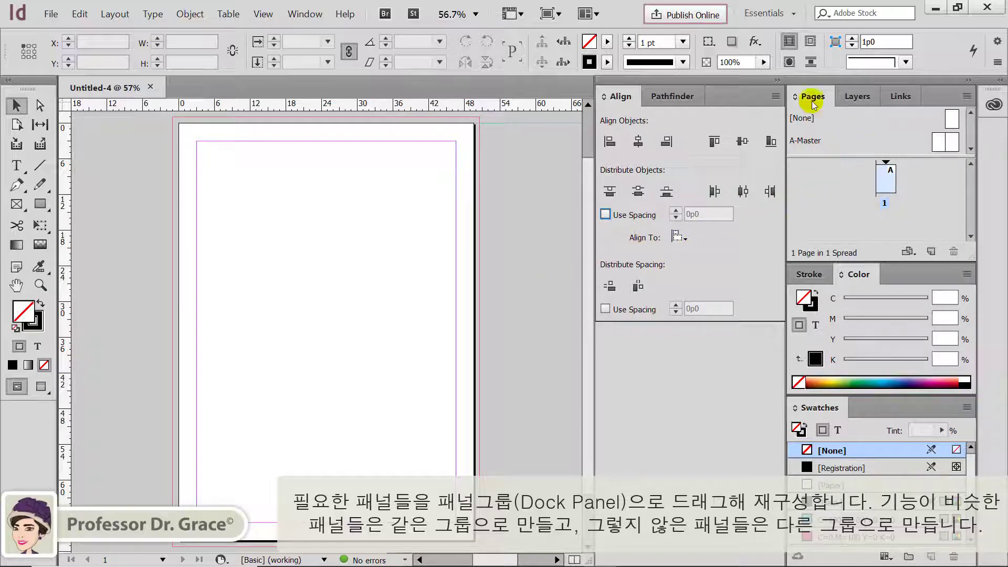
pyautogui.click(780, 82)
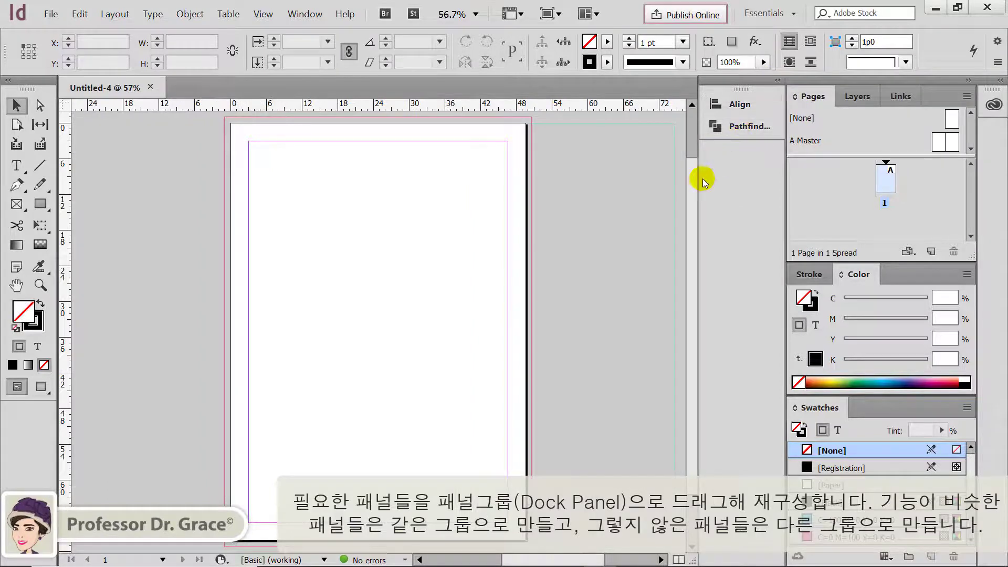
pyautogui.moveTo(700, 181); pyautogui.dragTo(790, 191)
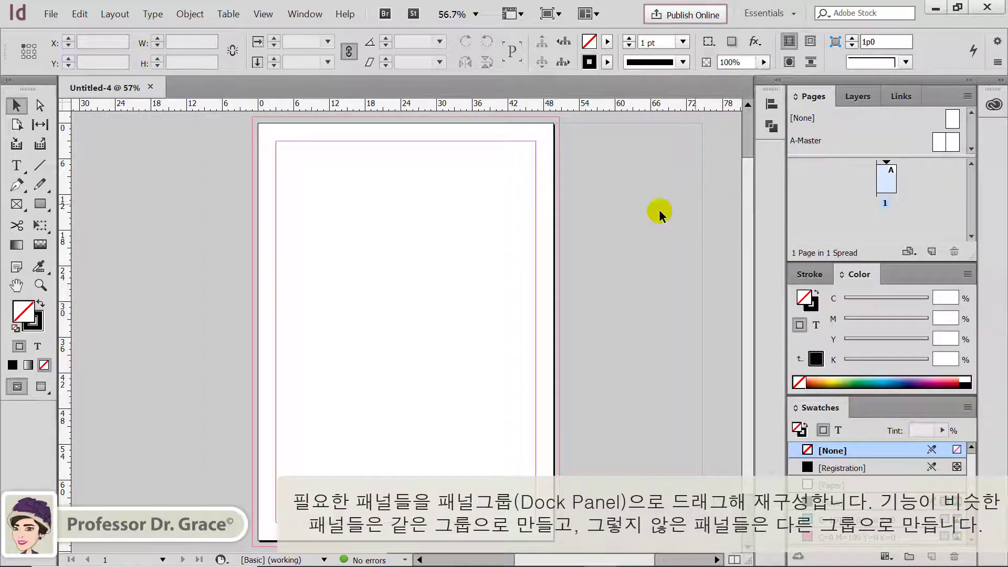
# Step: Show the Transform panel and dock it in the icon column below Pathfinder, in the same group
pyautogui.click(304, 14)
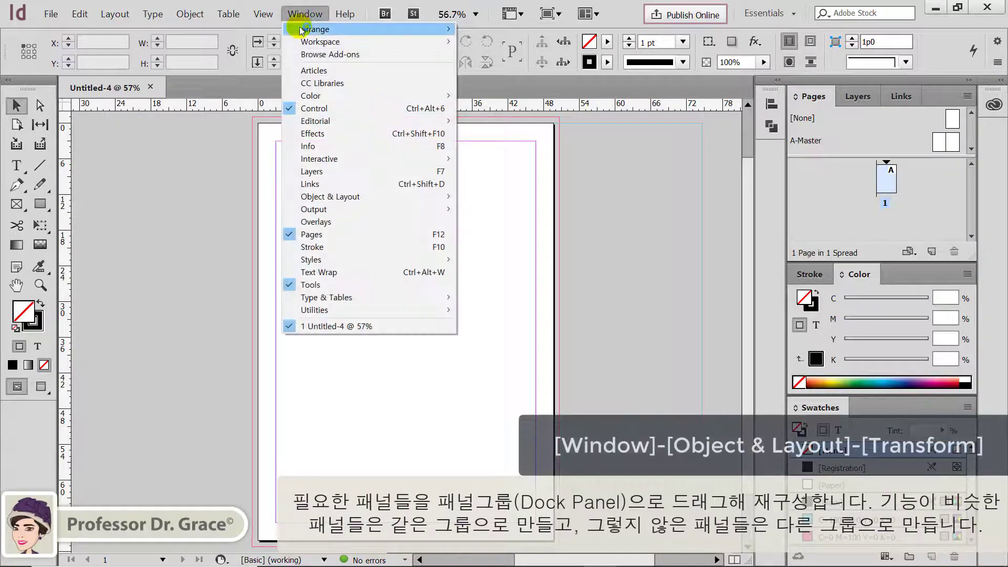
pyautogui.moveTo(302, 30)
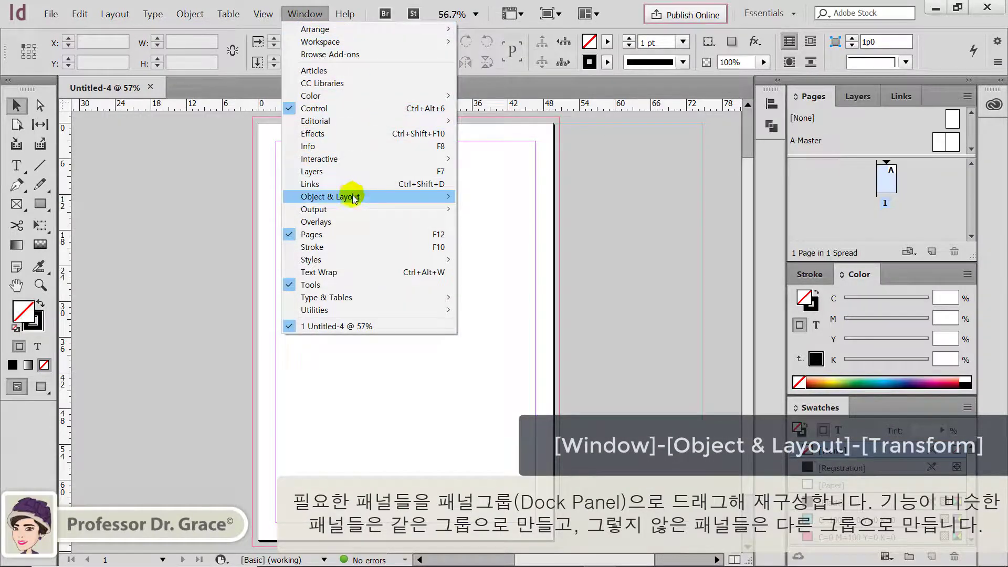
pyautogui.click(353, 196)
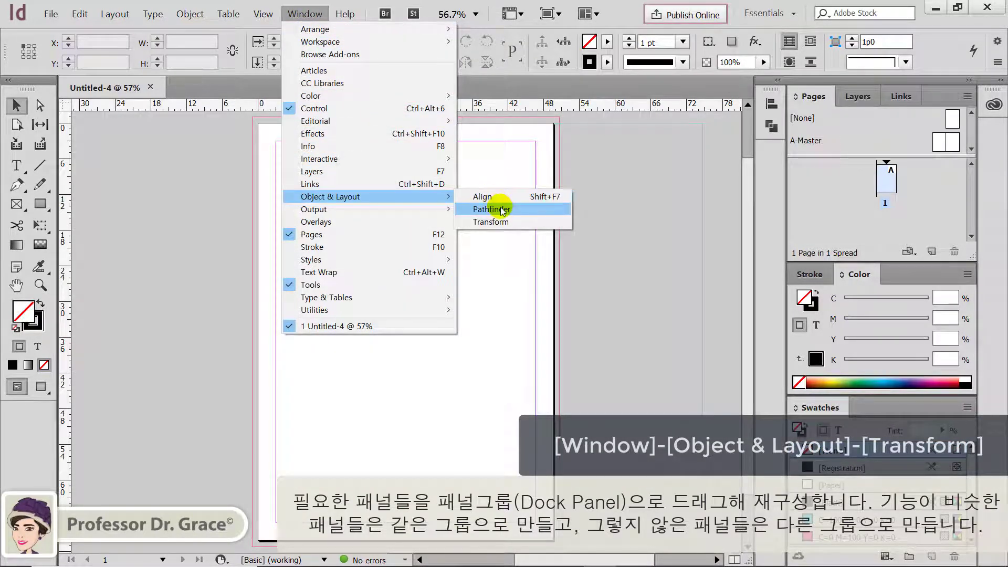
pyautogui.click(505, 221)
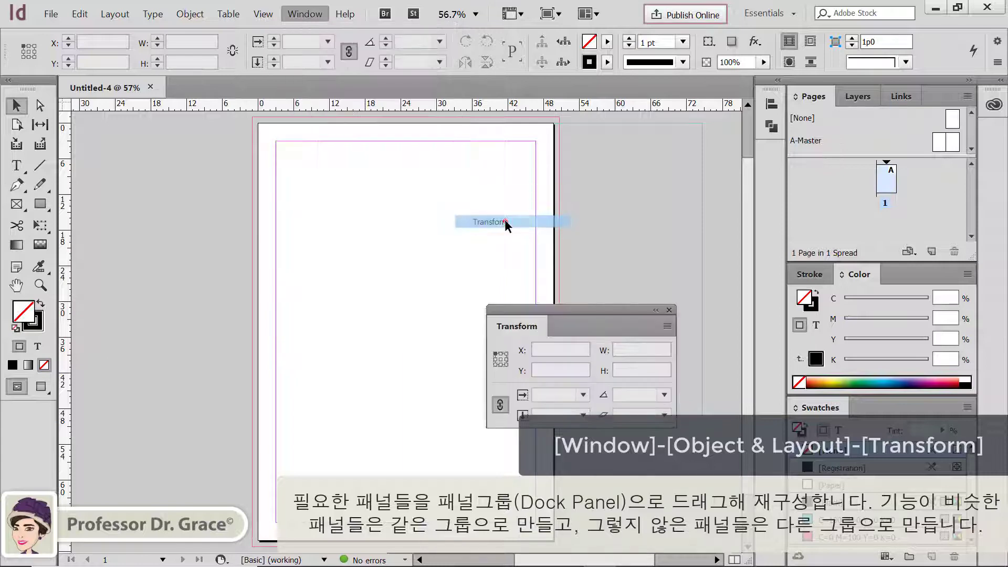
pyautogui.moveTo(517, 333); pyautogui.dragTo(765, 142)
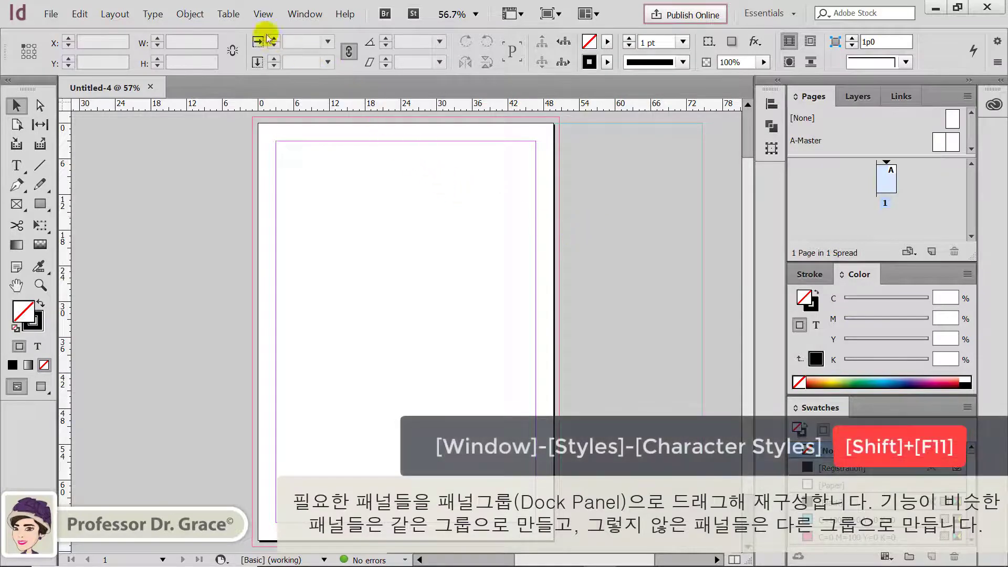
# Step: Show the Character Styles and Paragraph Styles panels and dock them as a separate group below Transform in the icon column
pyautogui.click(303, 12)
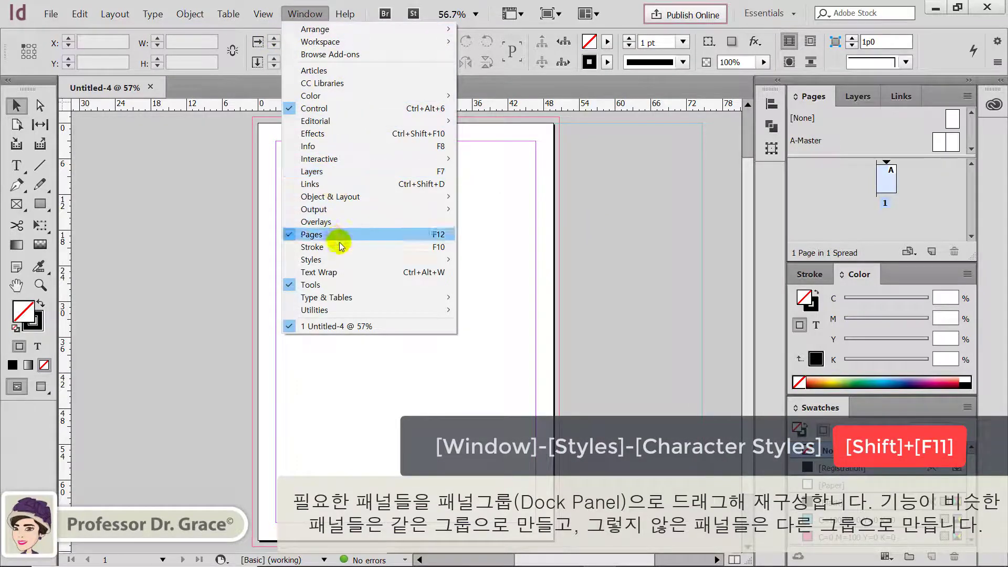
pyautogui.click(340, 260)
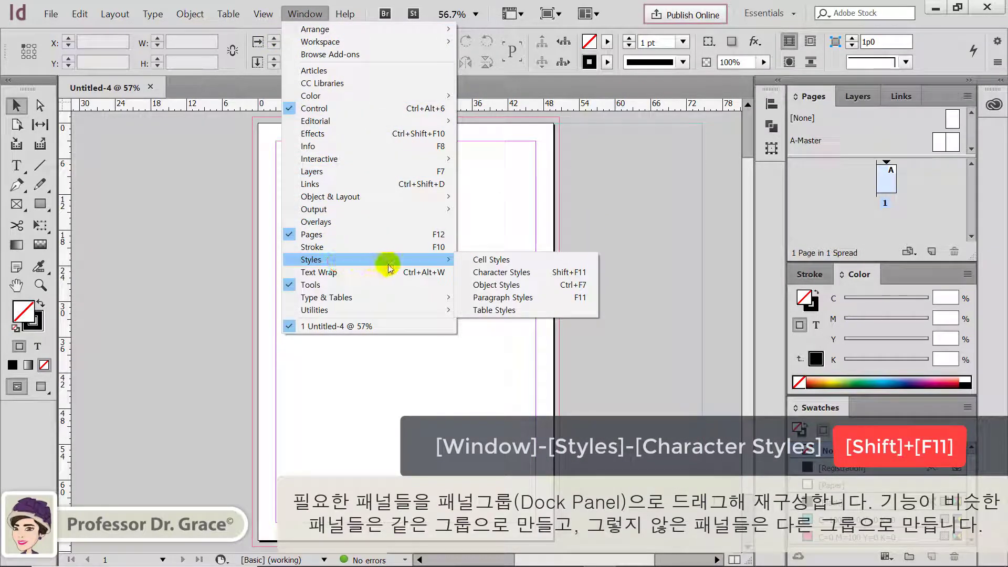
pyautogui.click(522, 274)
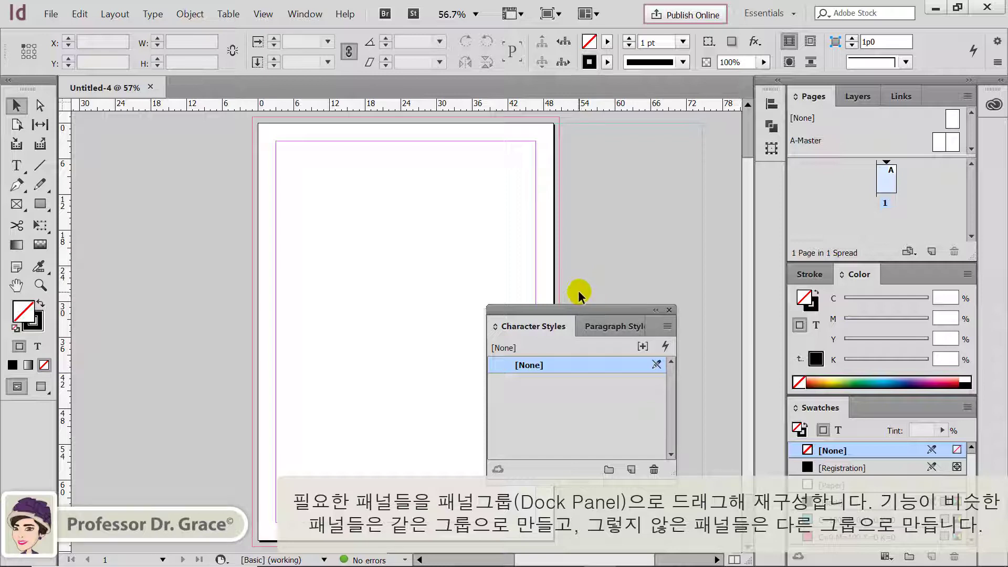
pyautogui.moveTo(547, 311); pyautogui.dragTo(769, 176)
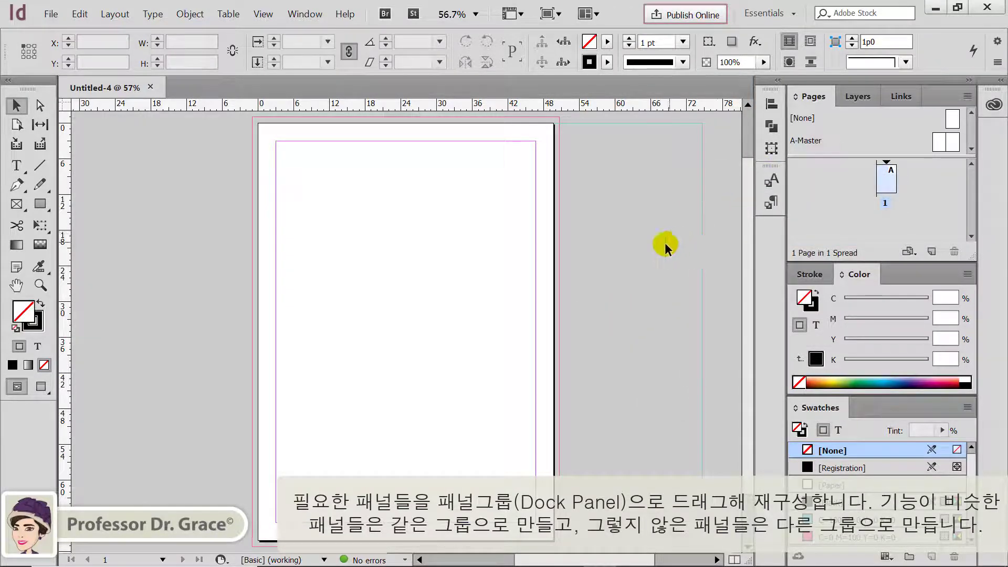
# Step: Show the Object Styles panel and dock it below Paragraph Styles in the icon column, in the same group
pyautogui.click(292, 15)
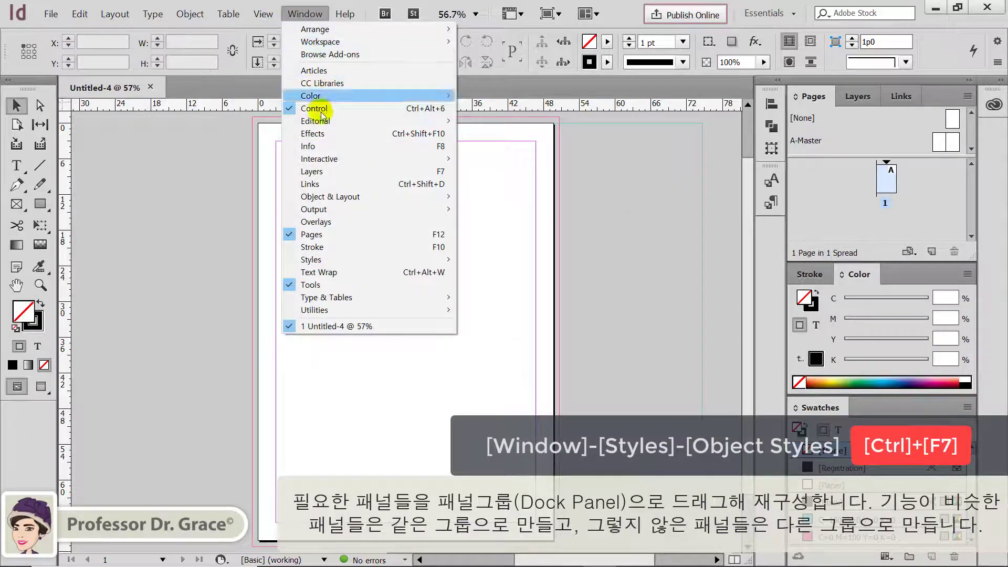
pyautogui.moveTo(441, 260)
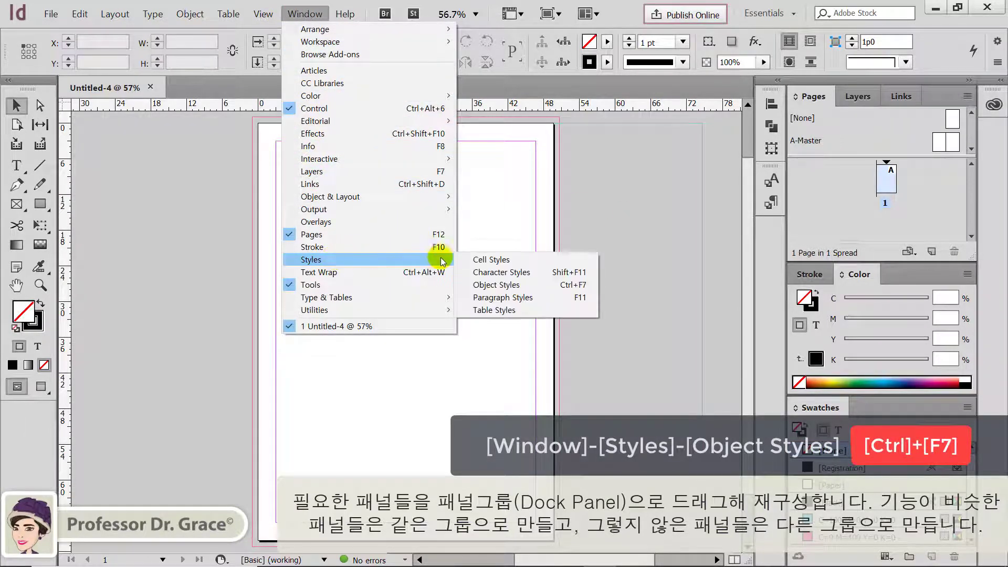
pyautogui.click(523, 286)
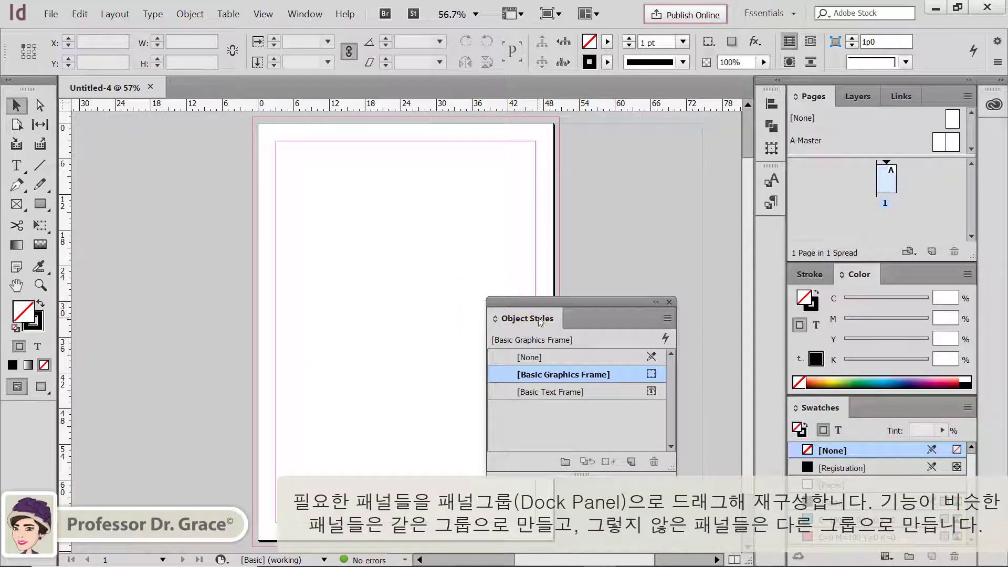
pyautogui.moveTo(540, 322); pyautogui.dragTo(770, 210)
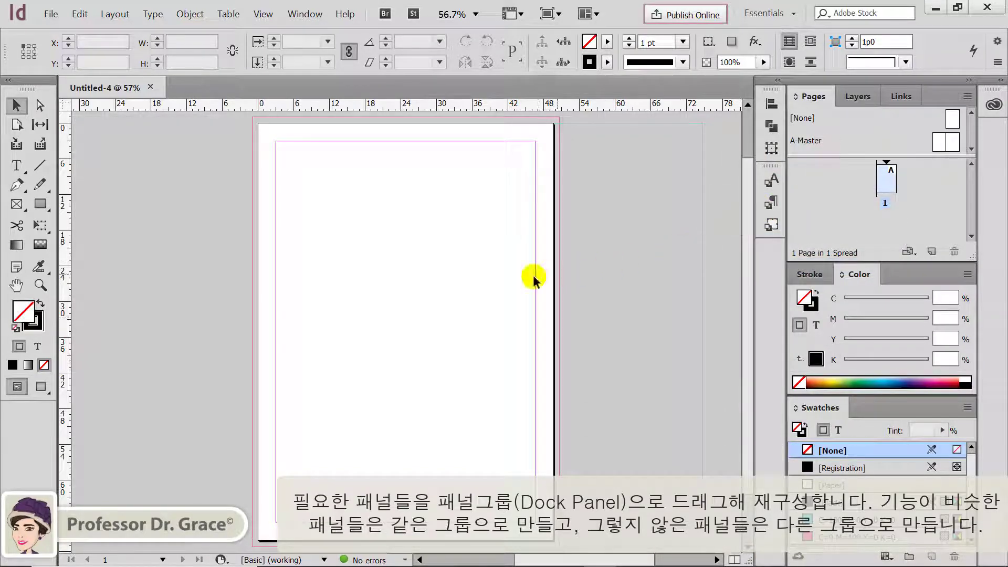
# Step: Dock the Text Wrap panel as its own icon group below Object Styles, and move Stroke, Color and Swatches into one icon group beneath it
pyautogui.click(293, 10)
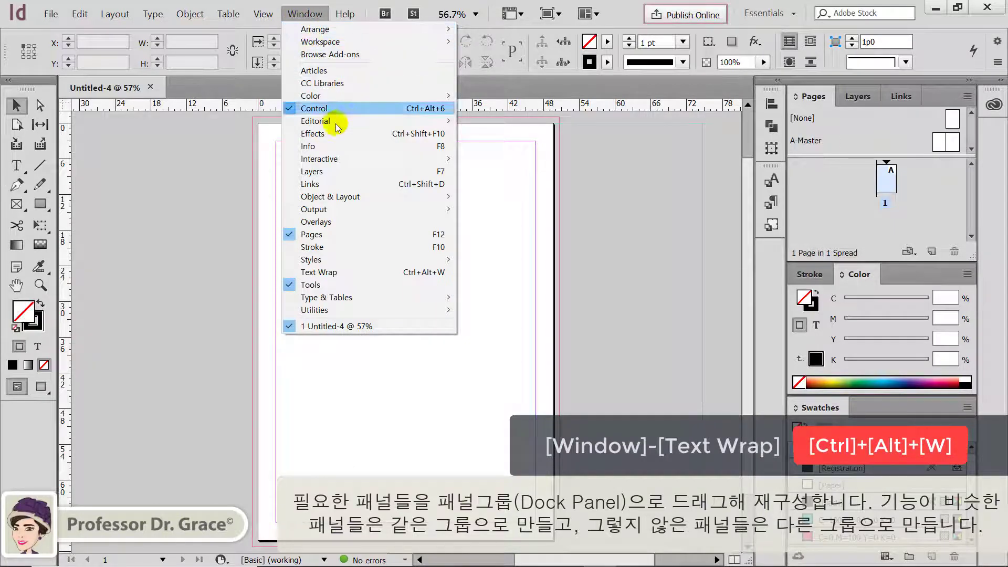
pyautogui.click(351, 272)
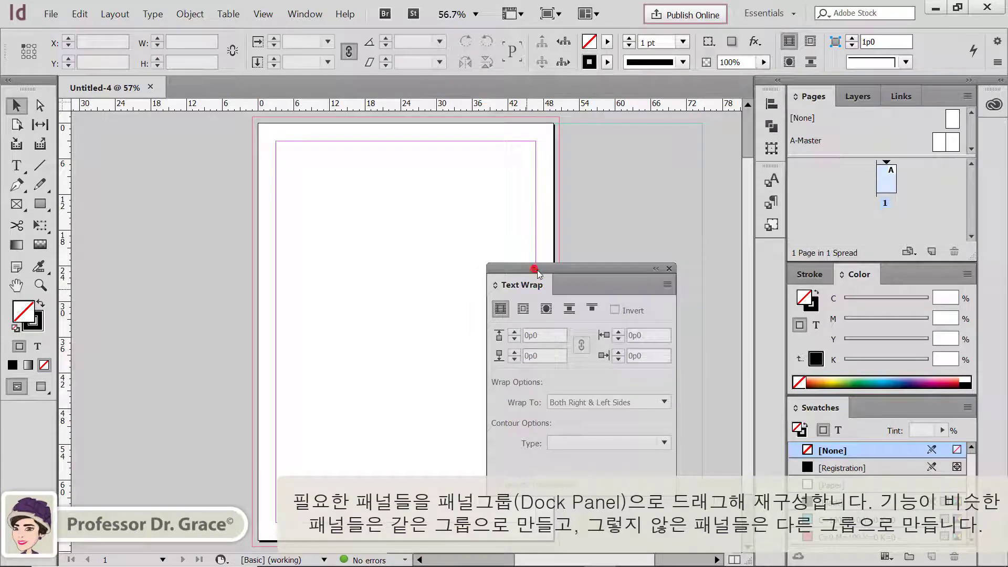
pyautogui.moveTo(534, 269); pyautogui.dragTo(766, 268)
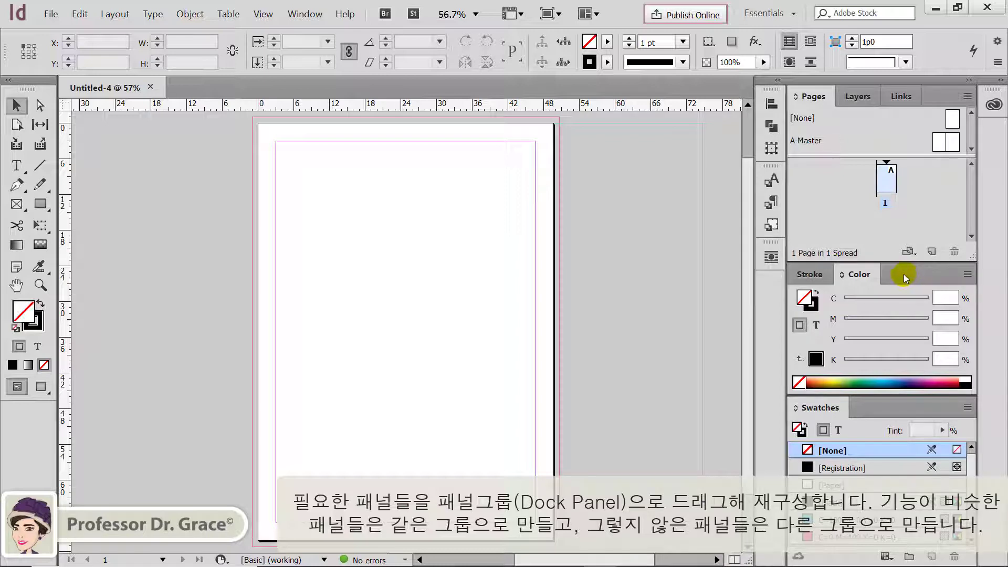
pyautogui.moveTo(905, 274); pyautogui.dragTo(771, 284)
pyautogui.moveTo(811, 367)
pyautogui.mouseDown()
pyautogui.moveTo(771, 360)
pyautogui.moveTo(739, 325)
pyautogui.moveTo(769, 328)
pyautogui.mouseUp()
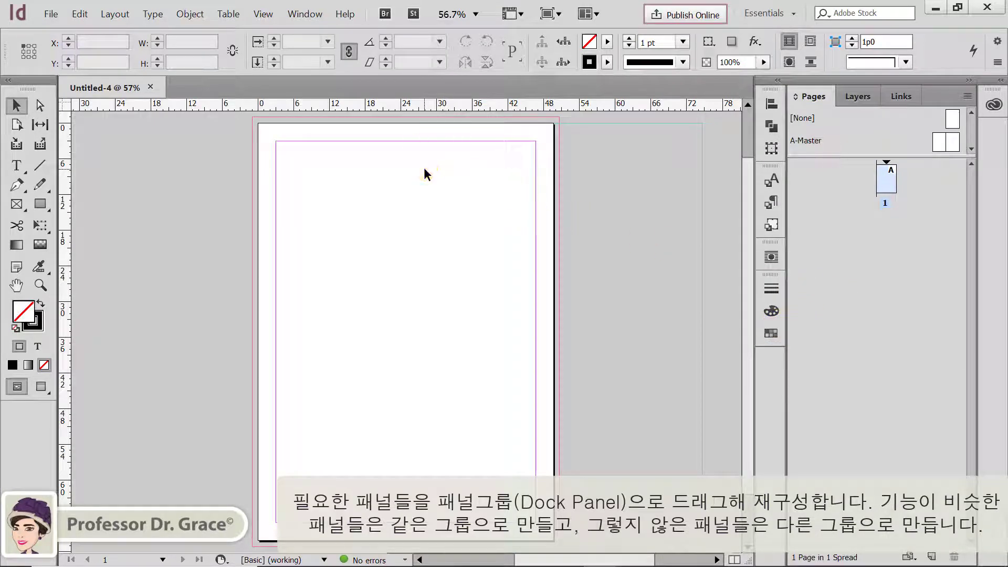
# Step: Show the Character and Paragraph panels and dock them together as a separate group below Swatches in the icon column
pyautogui.click(305, 14)
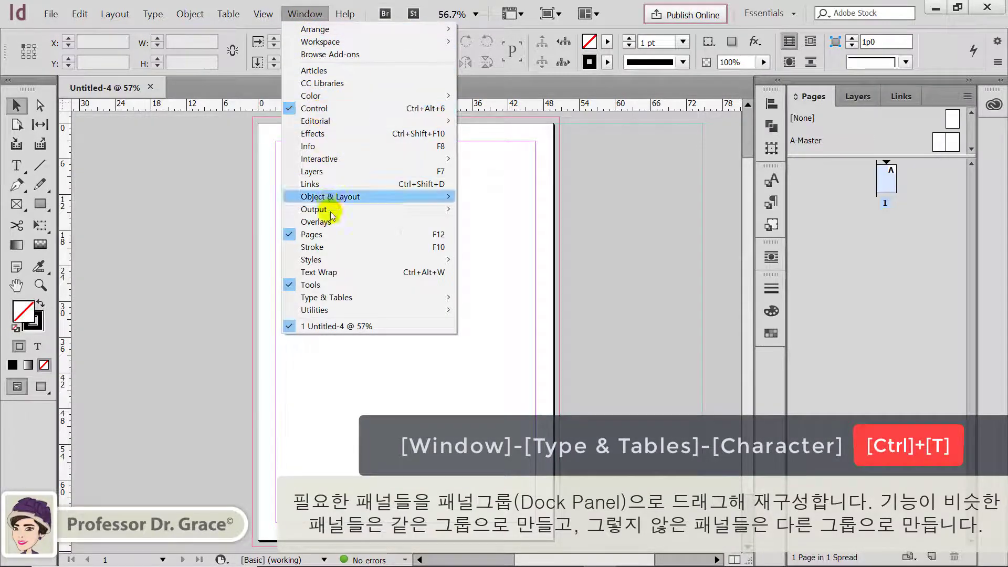
pyautogui.moveTo(351, 302)
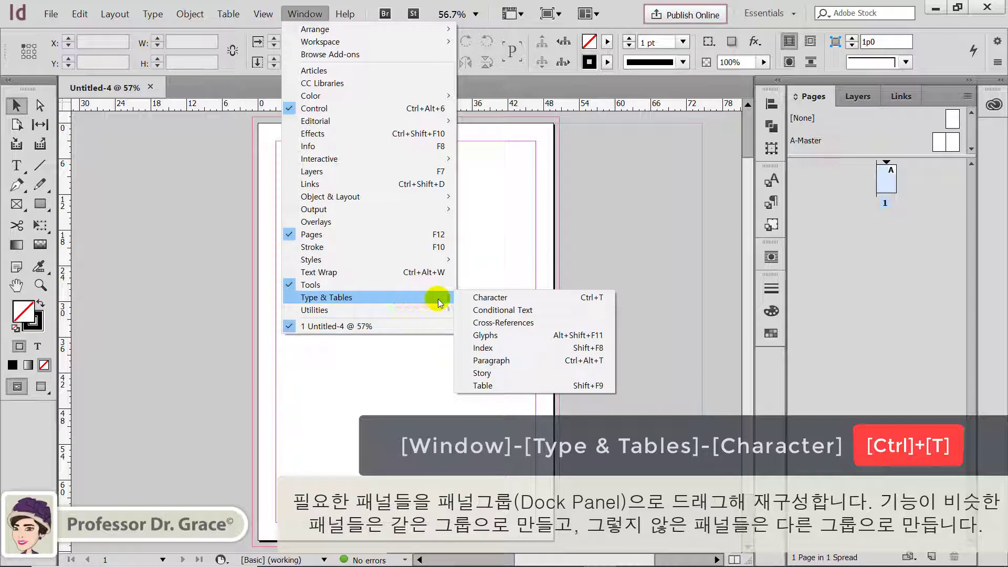
pyautogui.click(500, 300)
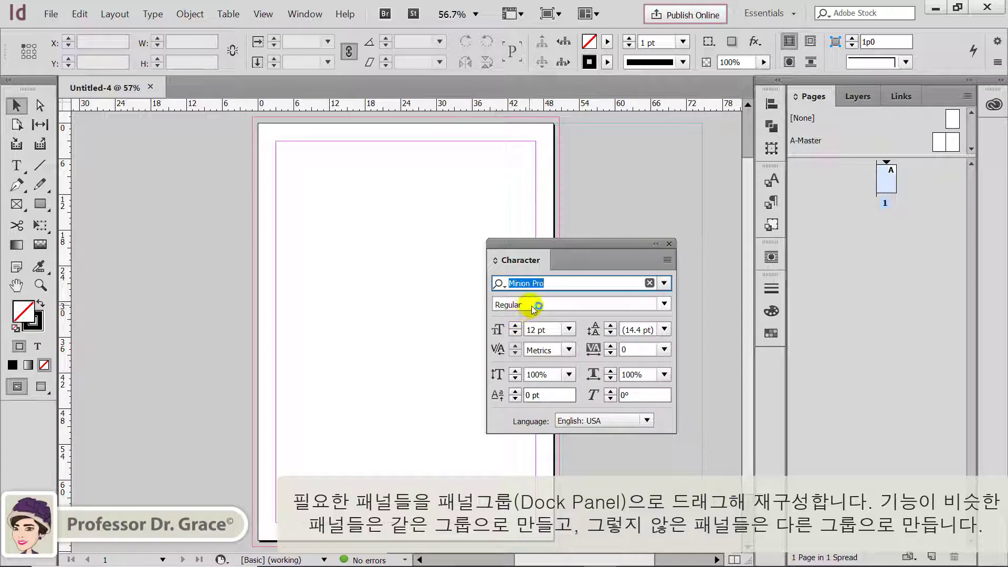
pyautogui.moveTo(588, 240); pyautogui.dragTo(777, 355)
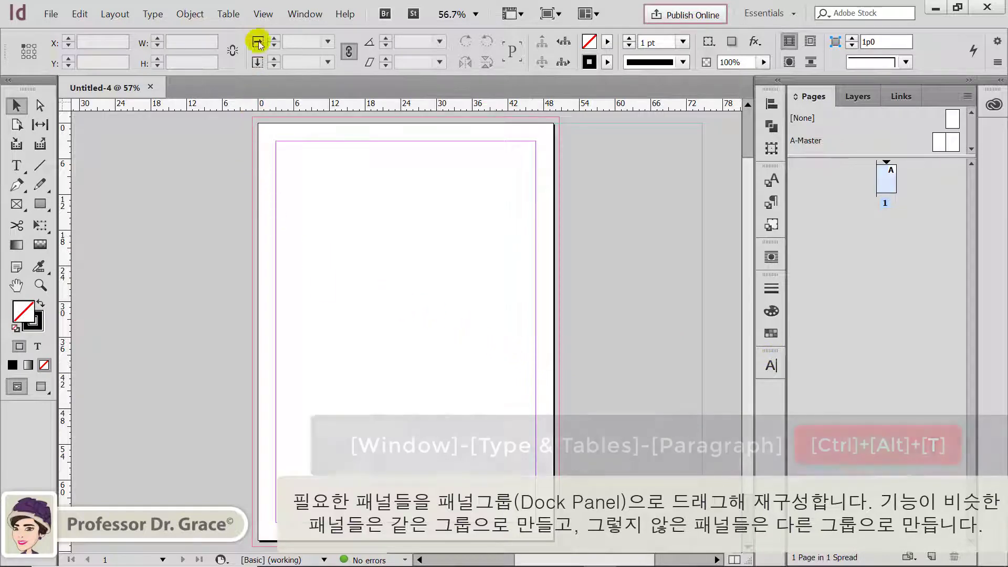
pyautogui.click(303, 12)
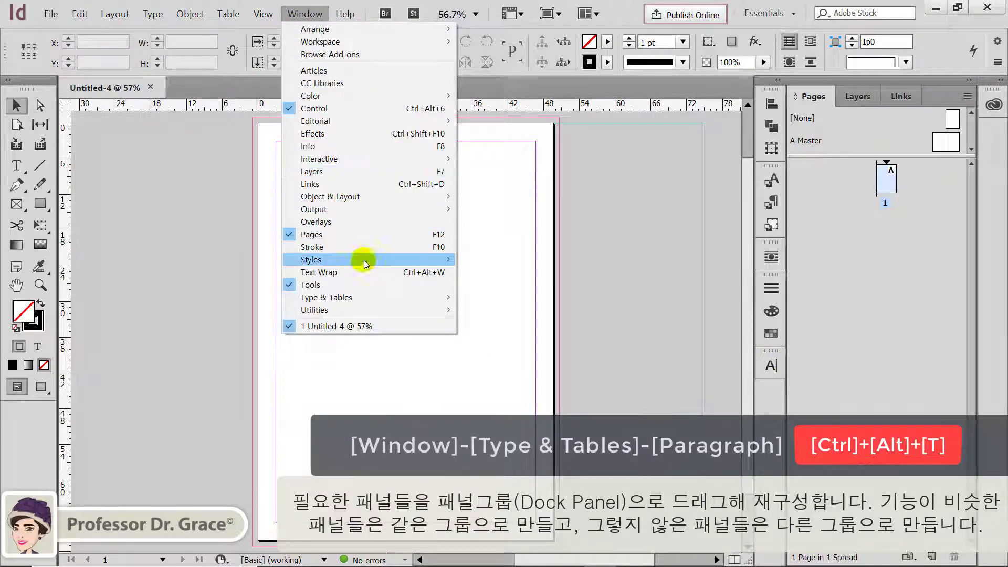
pyautogui.moveTo(367, 298)
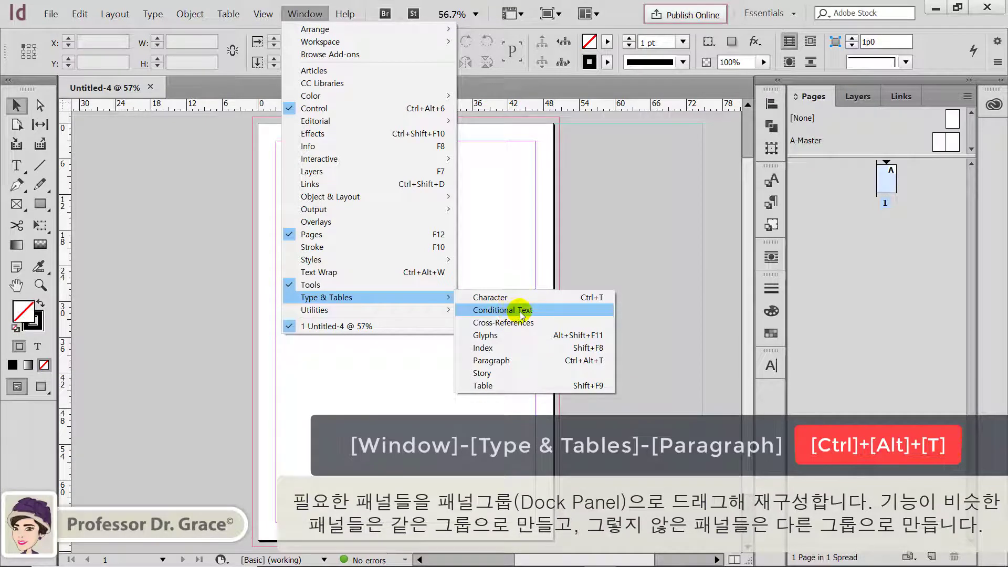
pyautogui.click(526, 360)
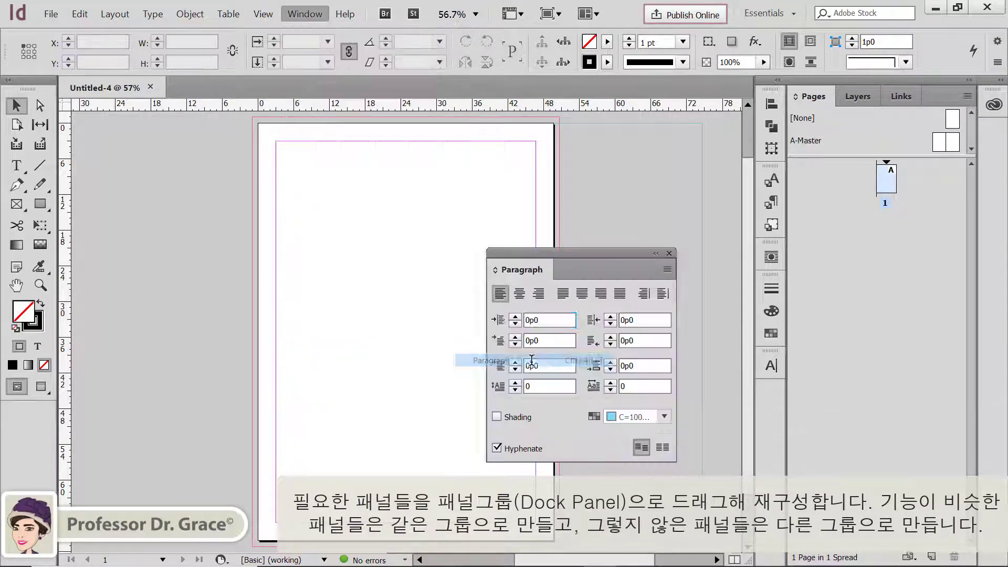
pyautogui.moveTo(536, 252); pyautogui.dragTo(776, 381)
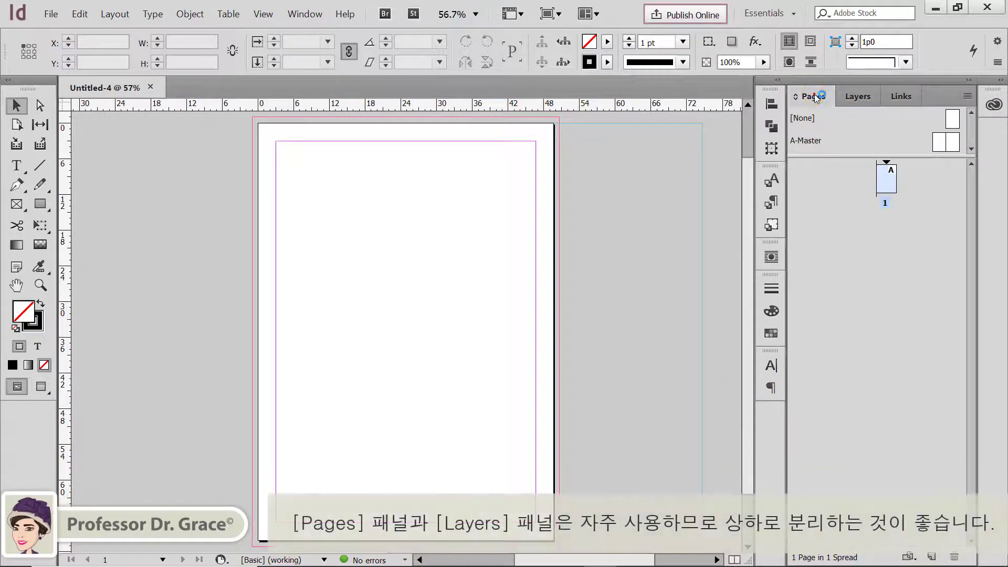
# Step: Split Pages into its own group beneath Layers and Links, bring Layers to the front, and adjust the heights of the two groups
pyautogui.moveTo(815, 99); pyautogui.dragTo(812, 561)
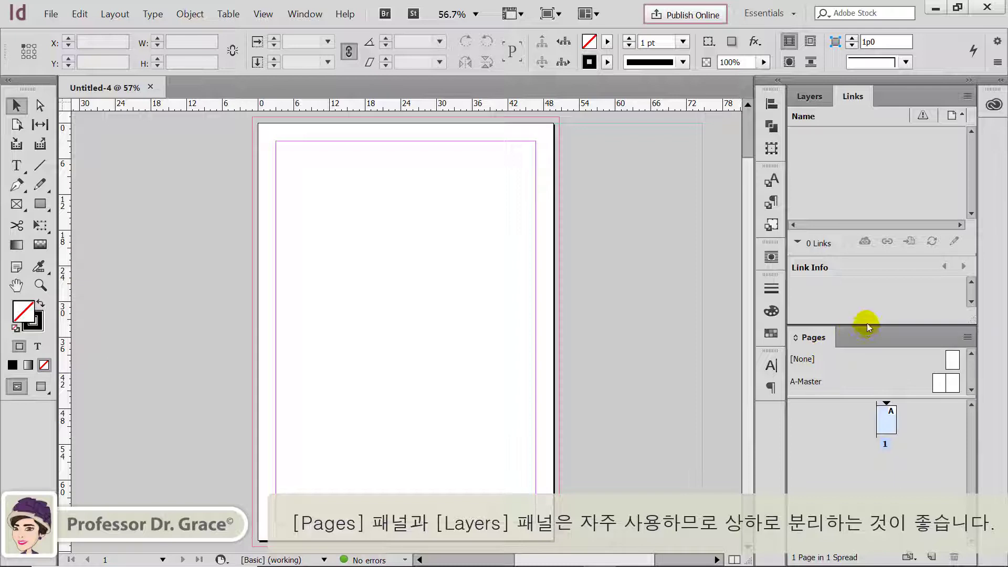
pyautogui.moveTo(867, 327); pyautogui.dragTo(868, 348)
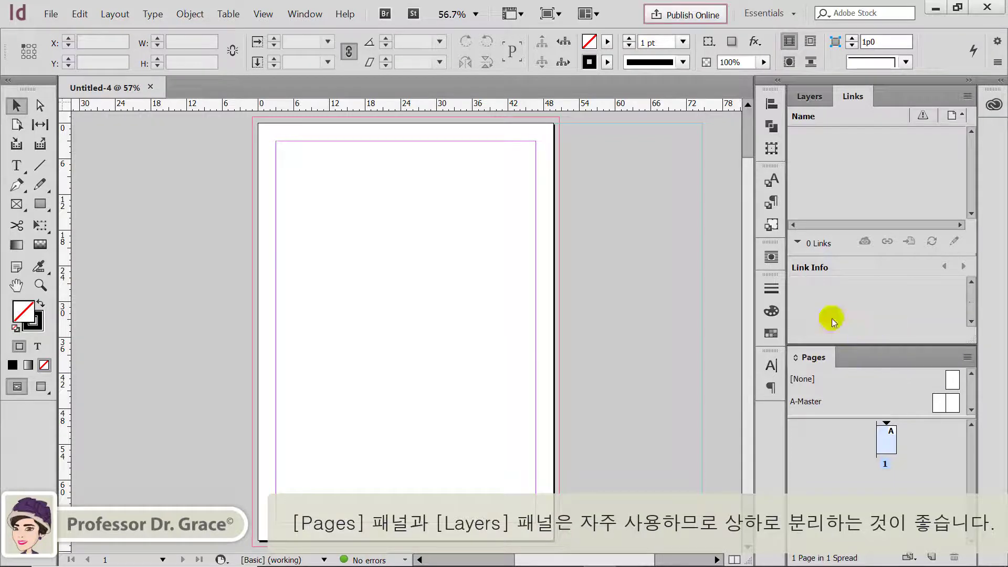
pyautogui.click(809, 97)
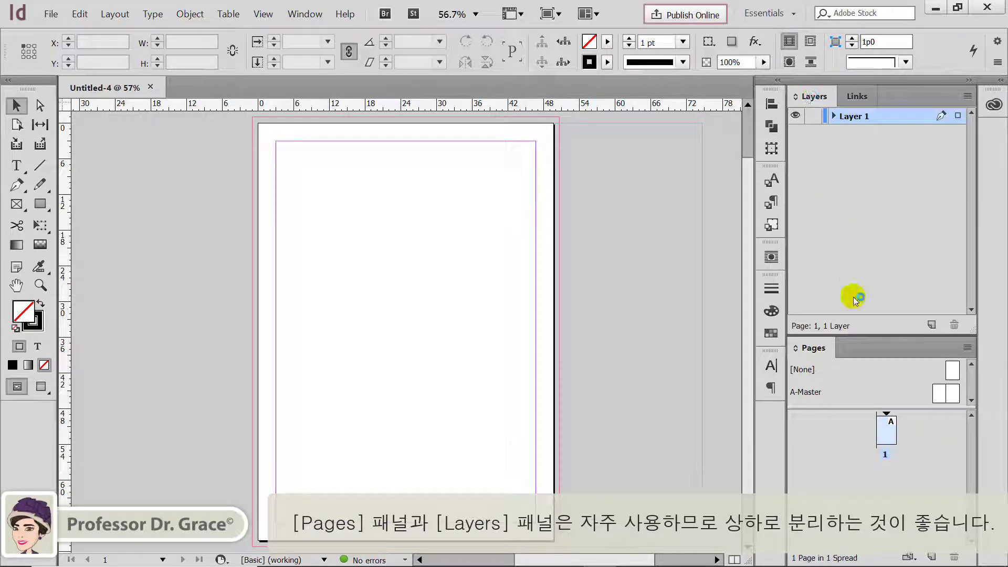
pyautogui.moveTo(856, 335); pyautogui.dragTo(859, 299)
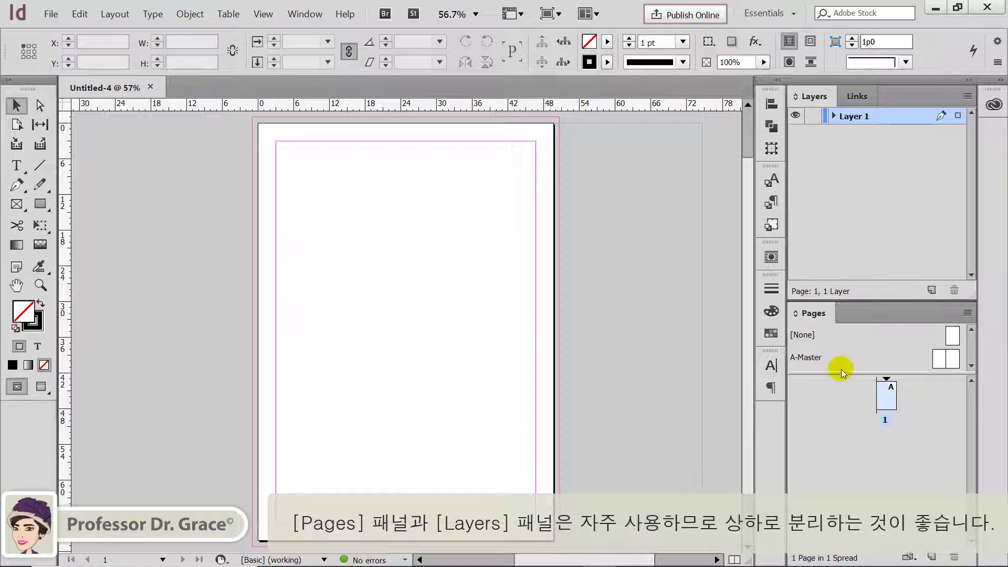
pyautogui.click(828, 433)
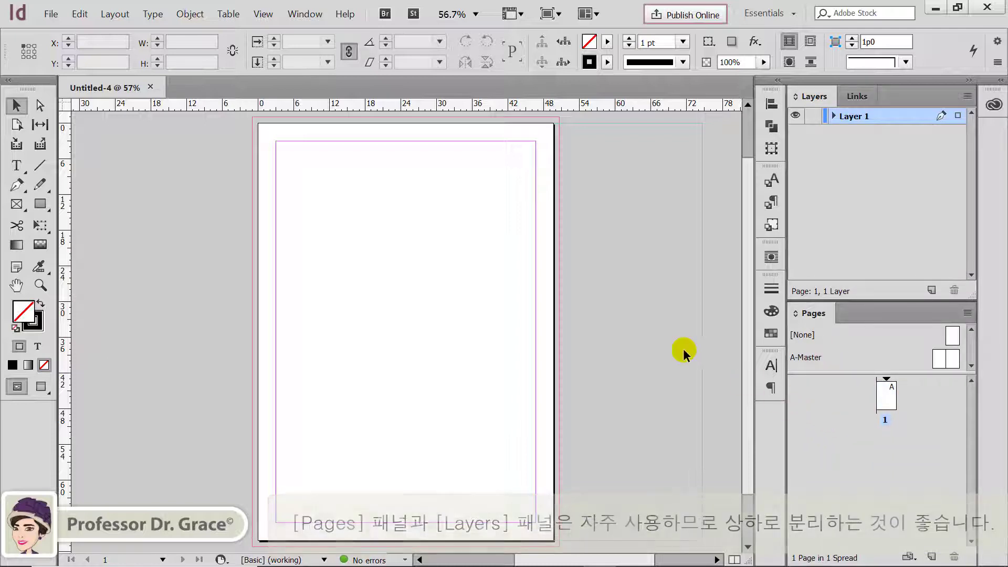
# Step: Save the current layout as a new workspace named Editorial Design, capturing panel locations and menu customization
pyautogui.click(760, 14)
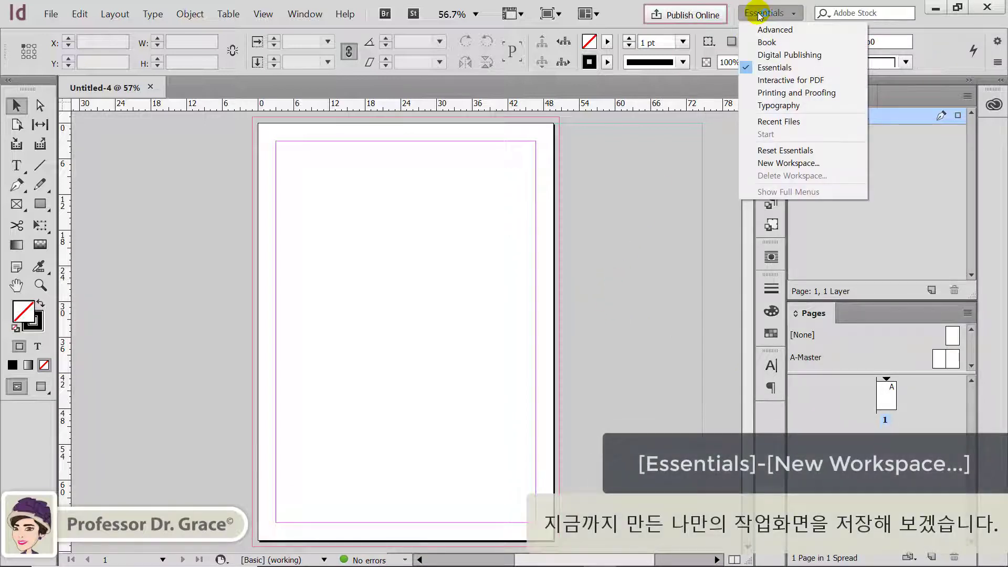
pyautogui.click(791, 166)
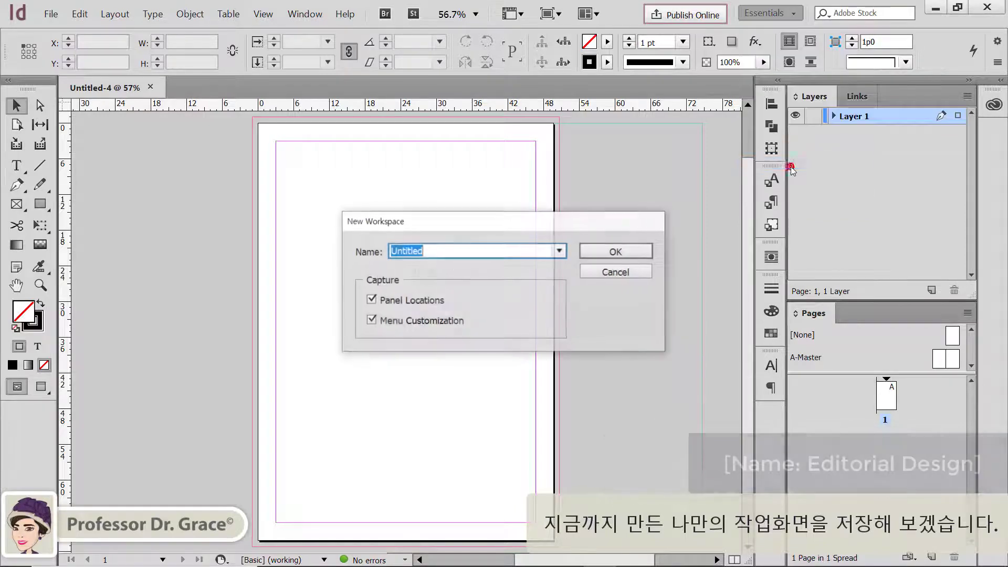
pyautogui.moveTo(488, 220); pyautogui.dragTo(393, 192)
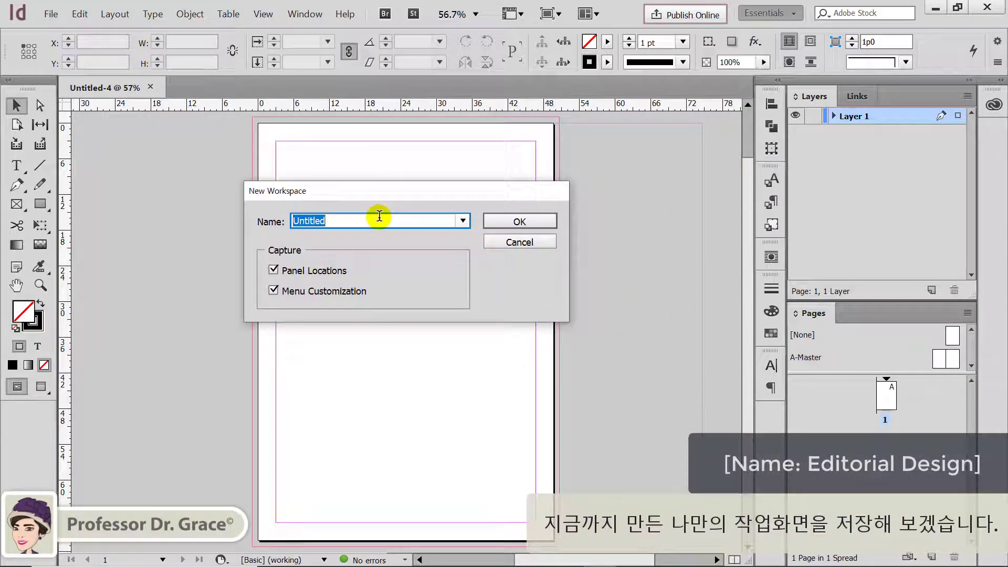
pyautogui.write('Edito')
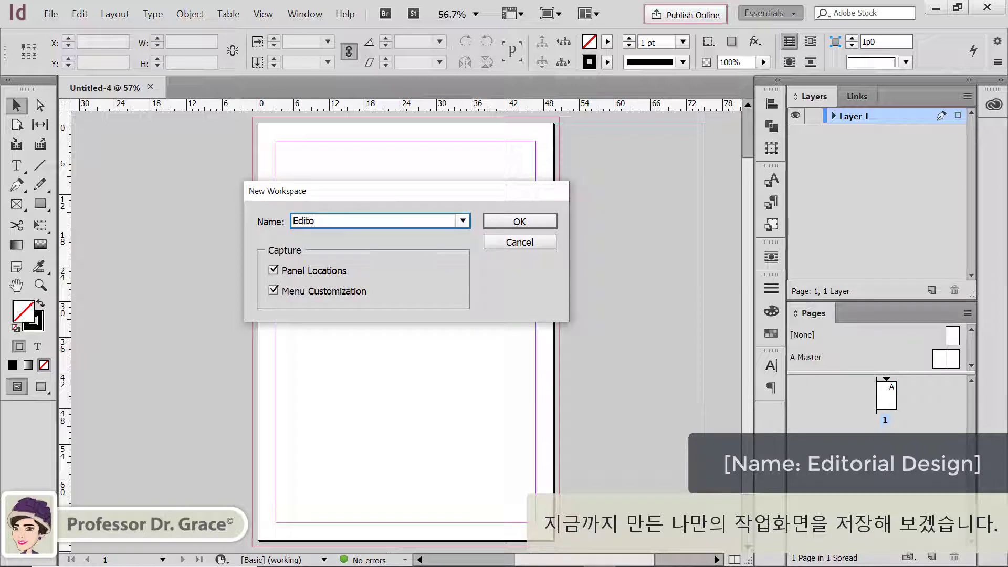
pyautogui.write('rial Design')
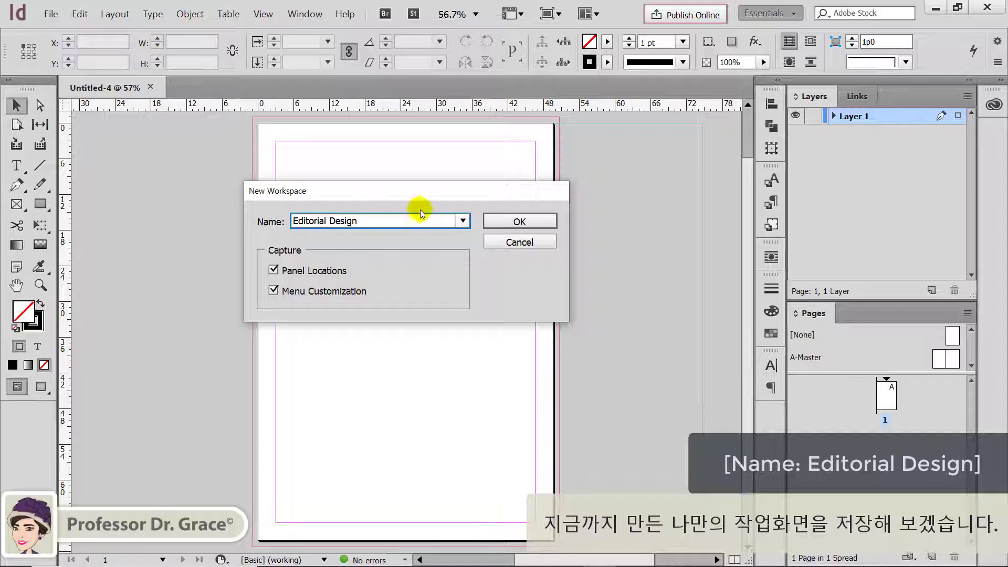
pyautogui.click(519, 221)
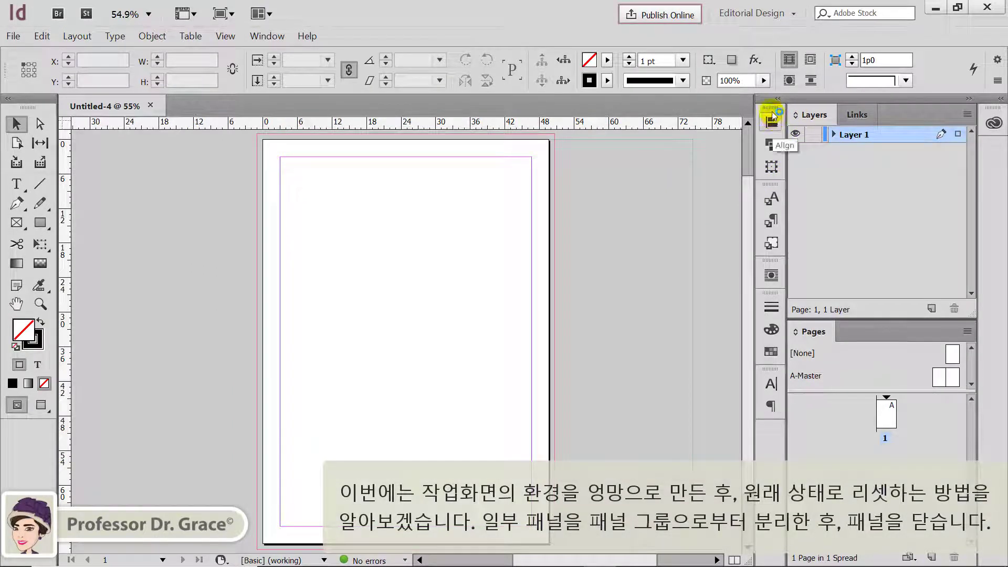
# Step: Detach and close the Align, Pathfinder and Transform group, the Object Styles panel and the Layers panel
pyautogui.moveTo(773, 123); pyautogui.dragTo(441, 175)
pyautogui.click(610, 151)
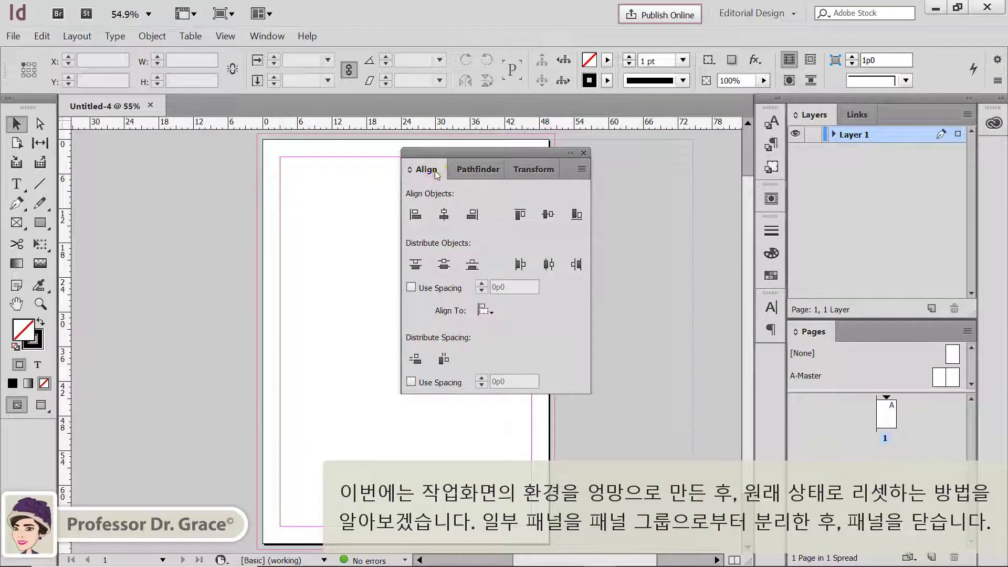
pyautogui.click(583, 152)
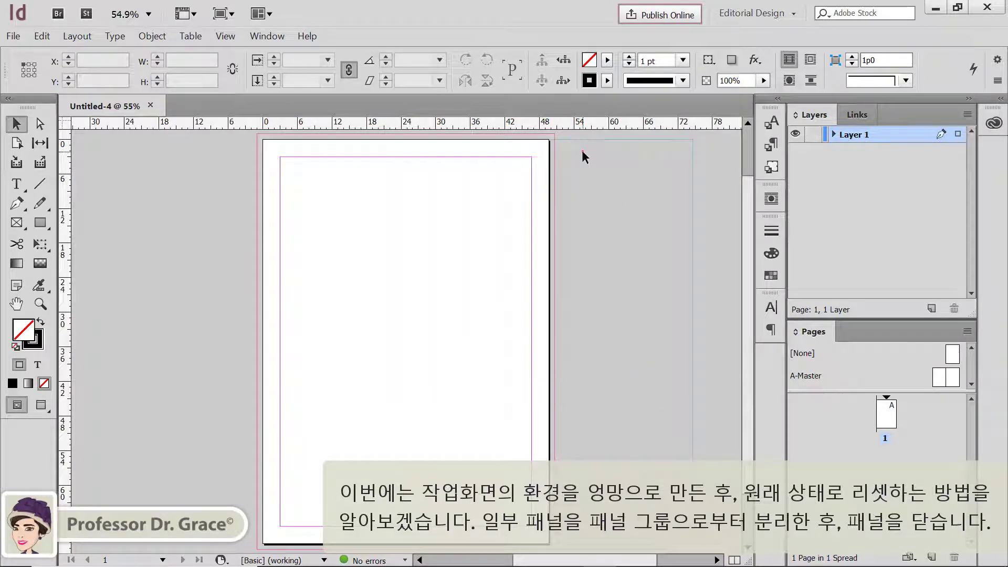
pyautogui.moveTo(770, 167); pyautogui.dragTo(630, 208)
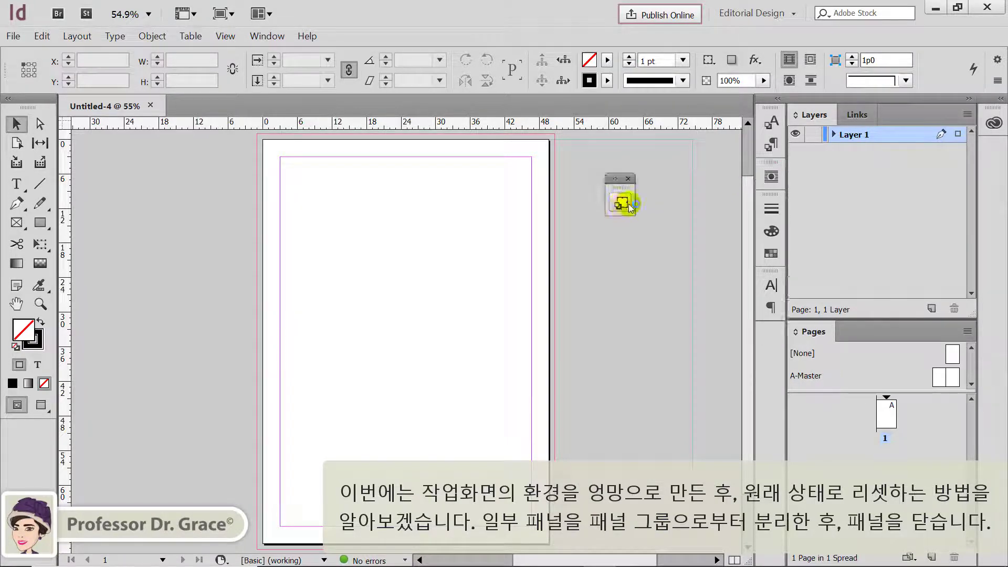
pyautogui.click(614, 179)
pyautogui.click(794, 180)
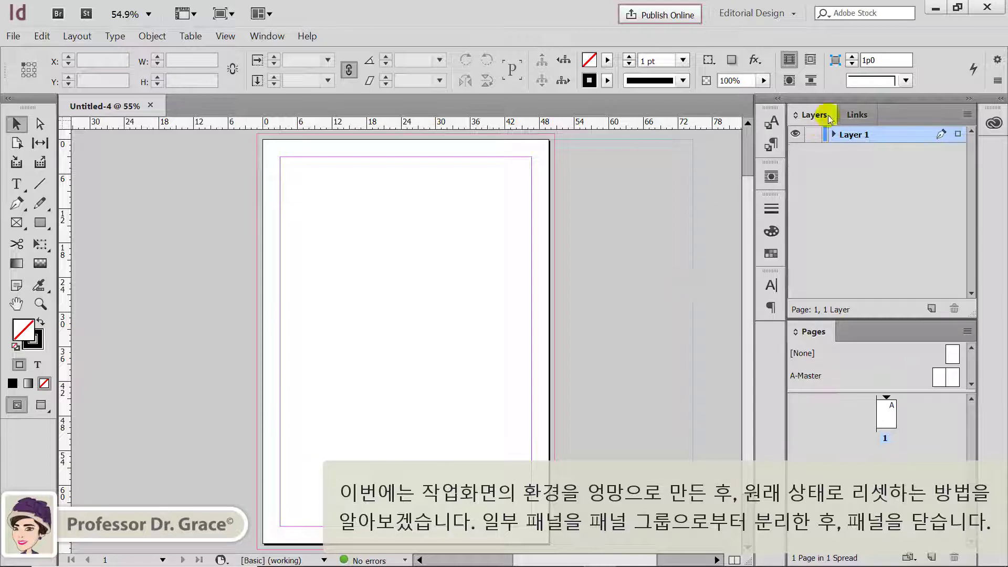
pyautogui.moveTo(815, 114); pyautogui.dragTo(538, 209)
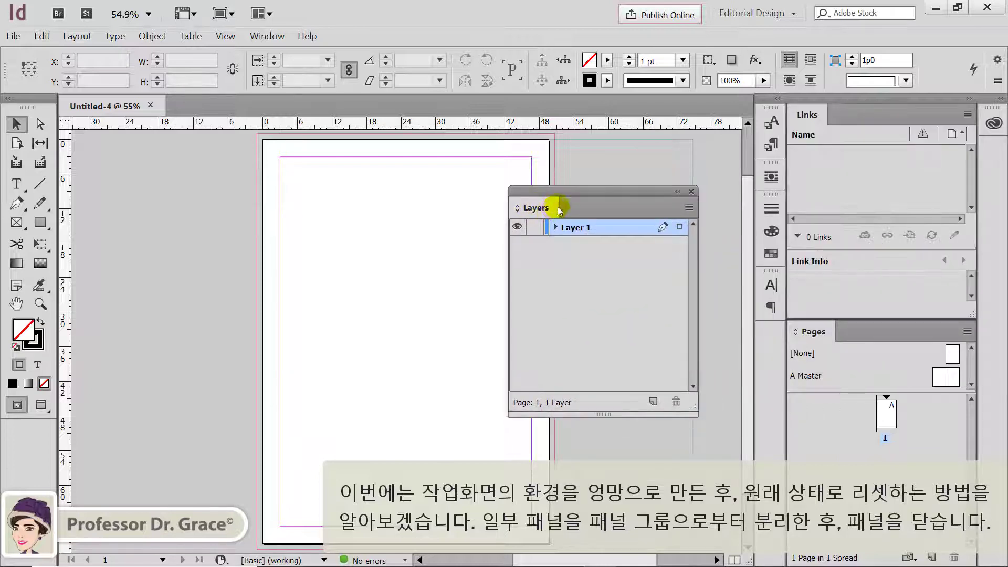
pyautogui.click(693, 191)
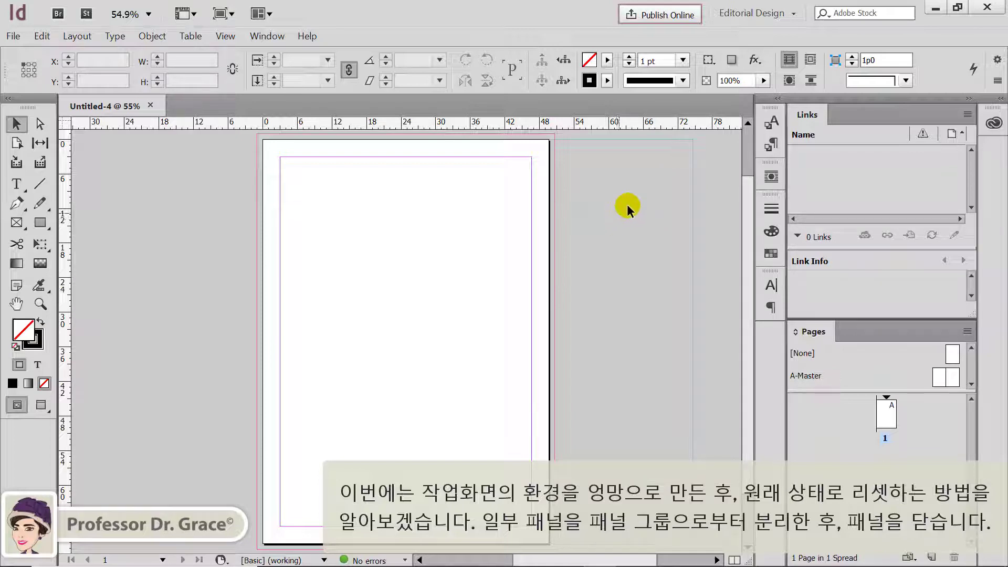
# Step: Reset the Editorial Design workspace to its saved panel layout
pyautogui.click(747, 12)
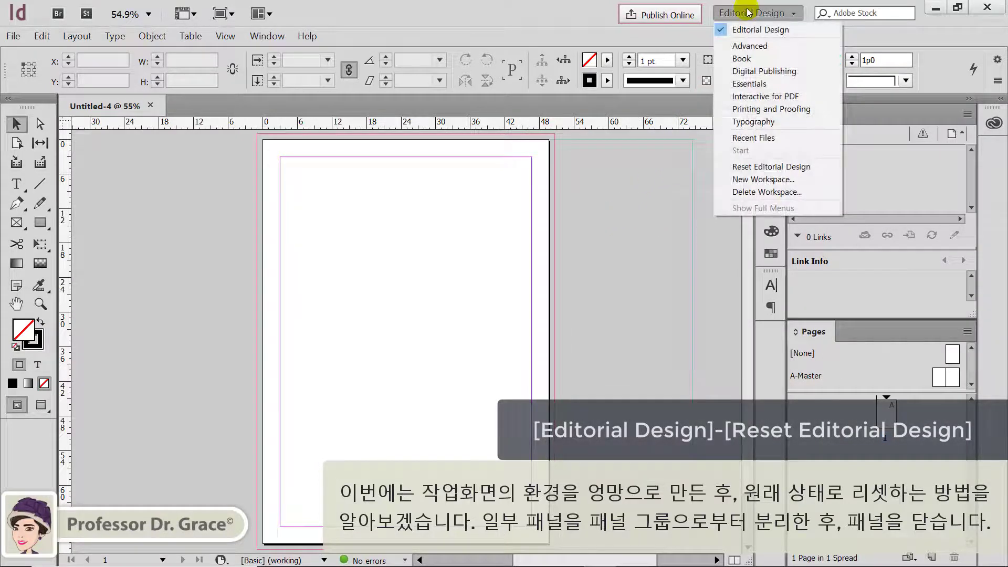
pyautogui.click(784, 167)
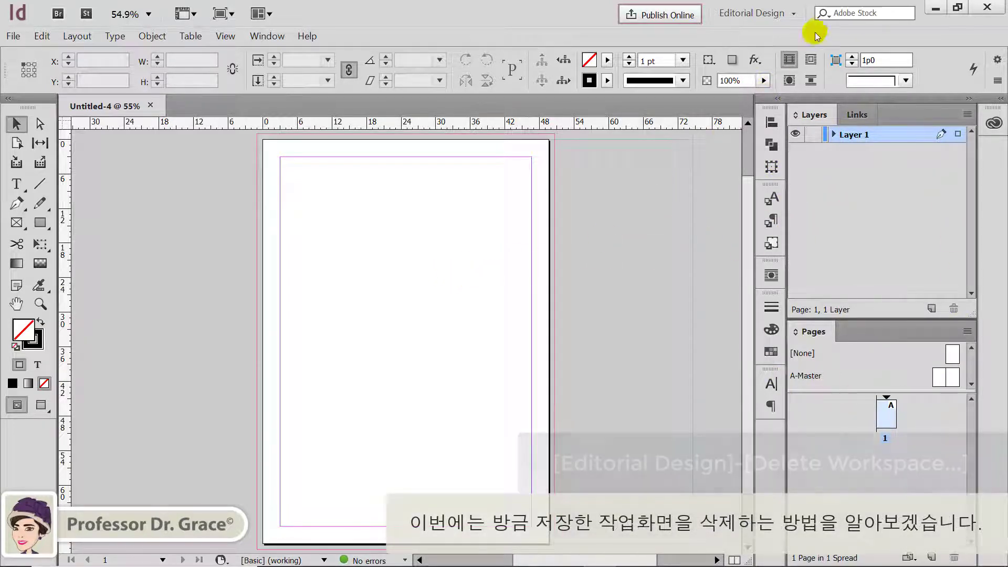
# Step: Choose Editorial Design as the workspace to delete, and cancel the deletion so the workspace is kept
pyautogui.click(767, 13)
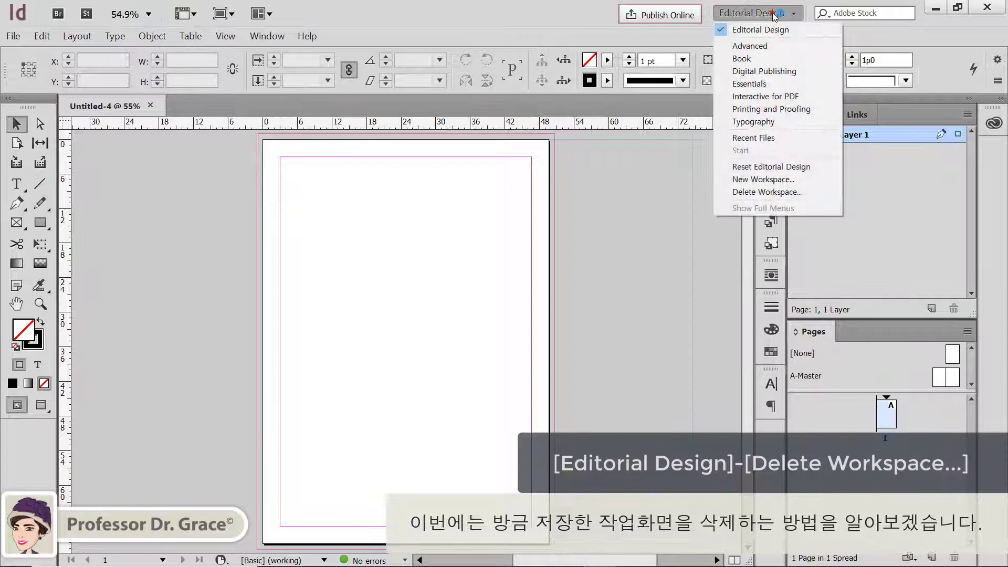
pyautogui.click(786, 198)
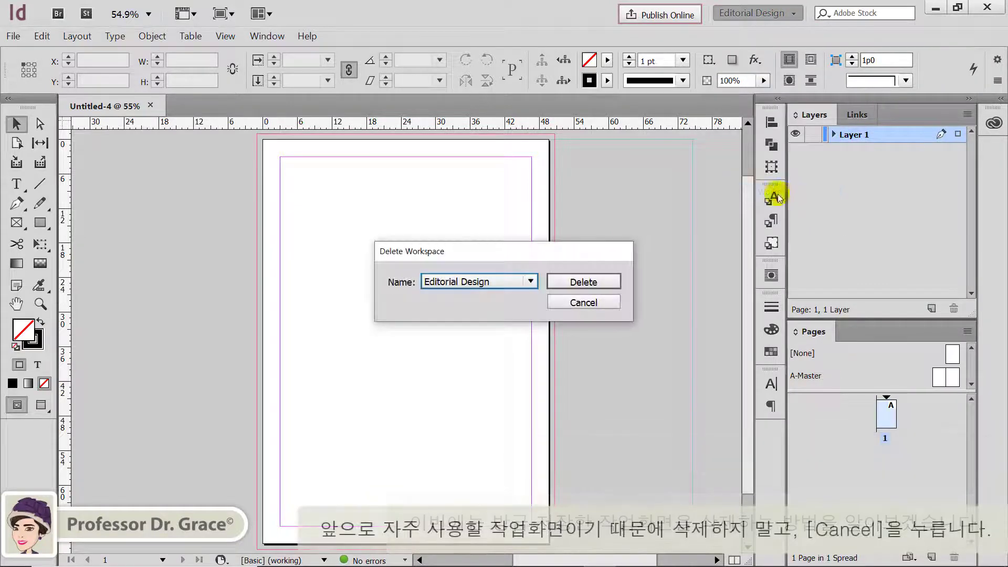
pyautogui.click(469, 283)
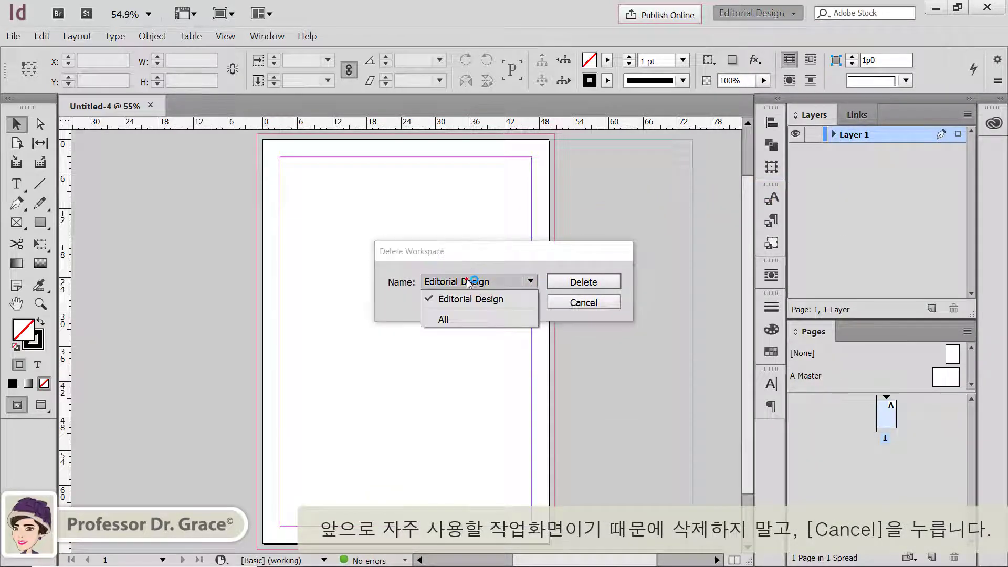
pyautogui.click(467, 295)
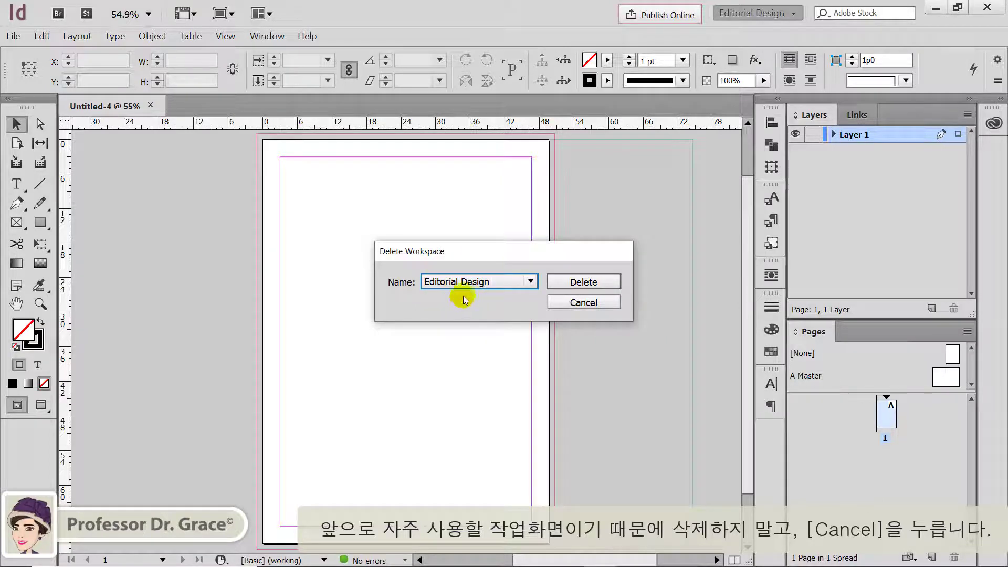
pyautogui.click(594, 307)
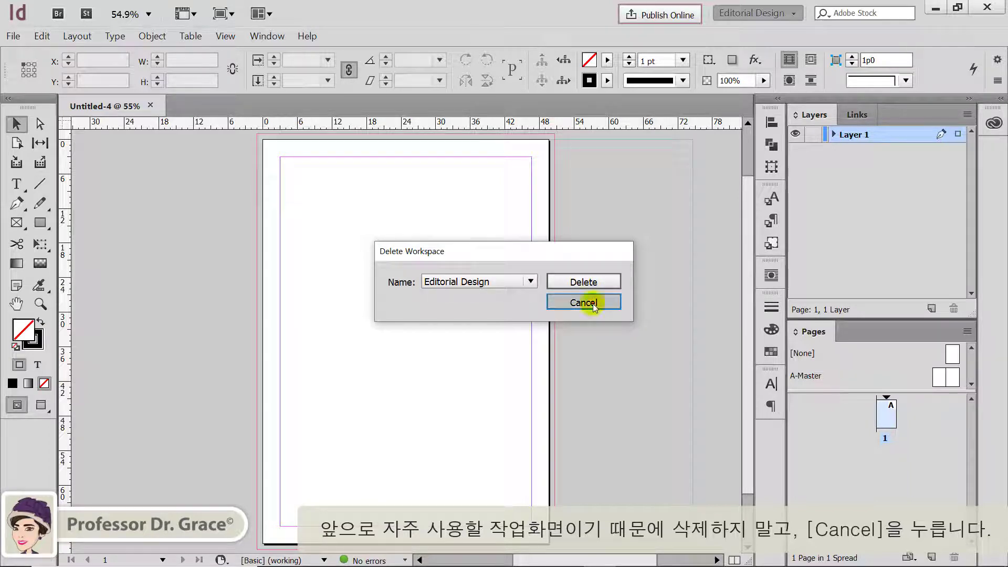